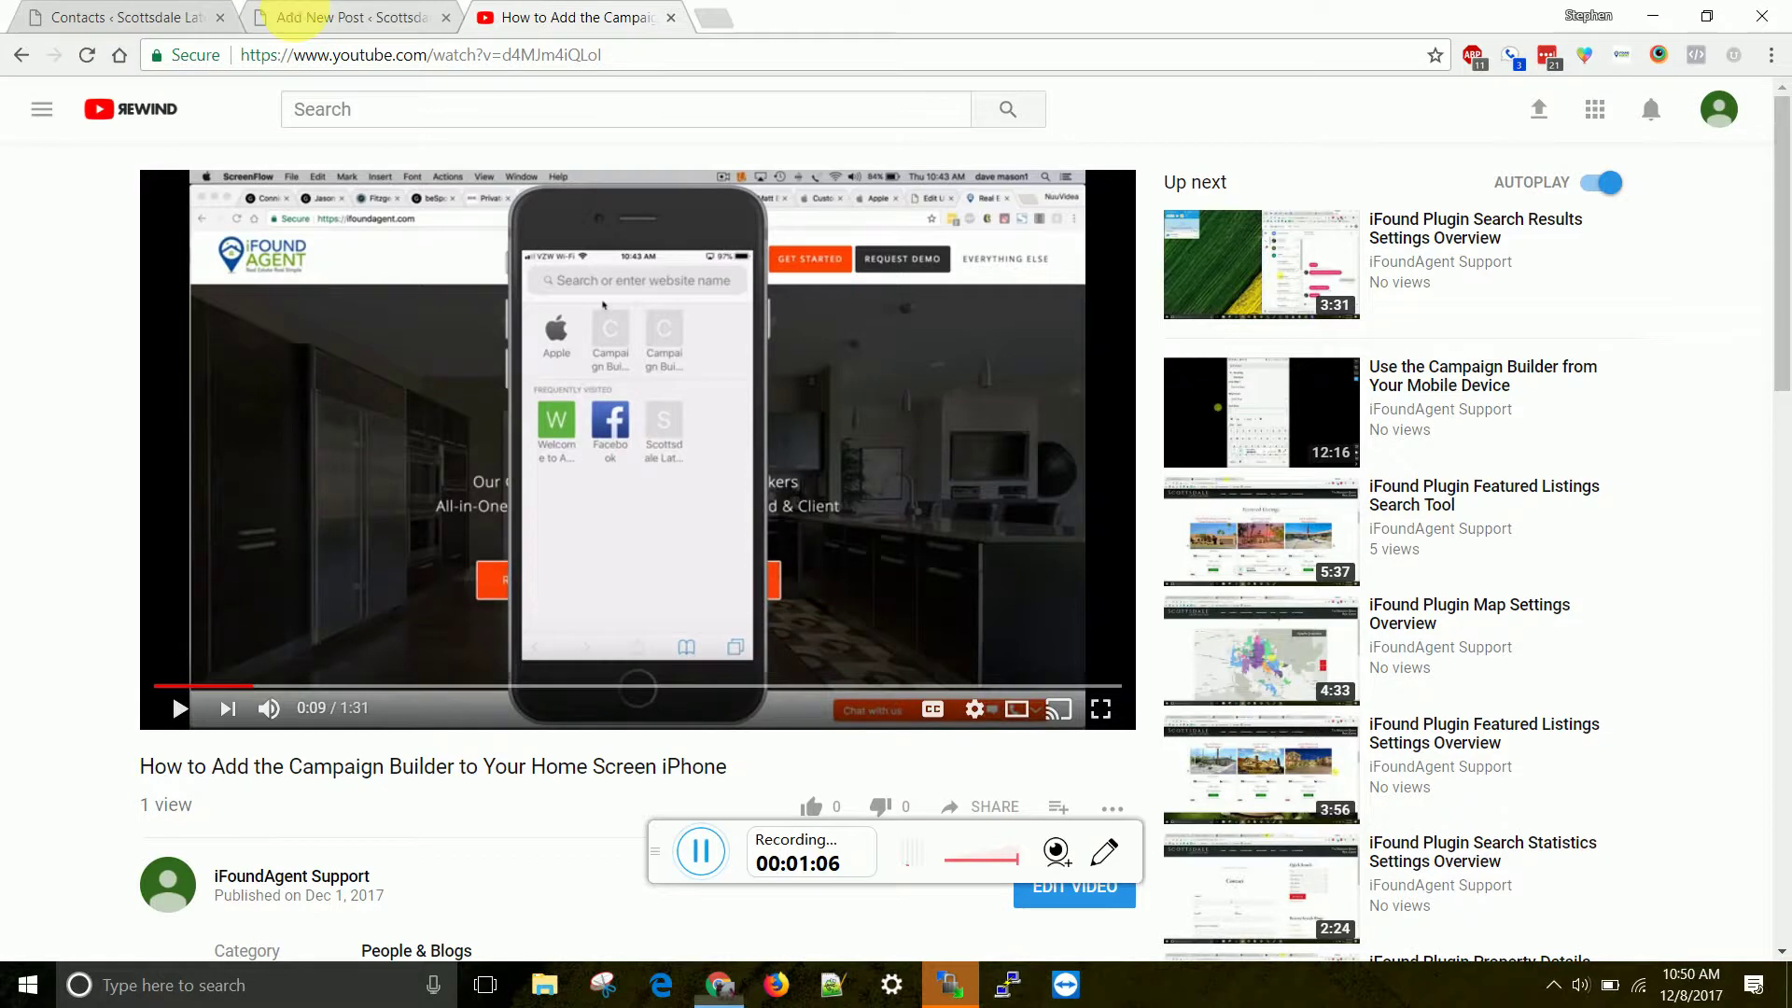
{"action": "left_click", "coordinate": [297, 17]}
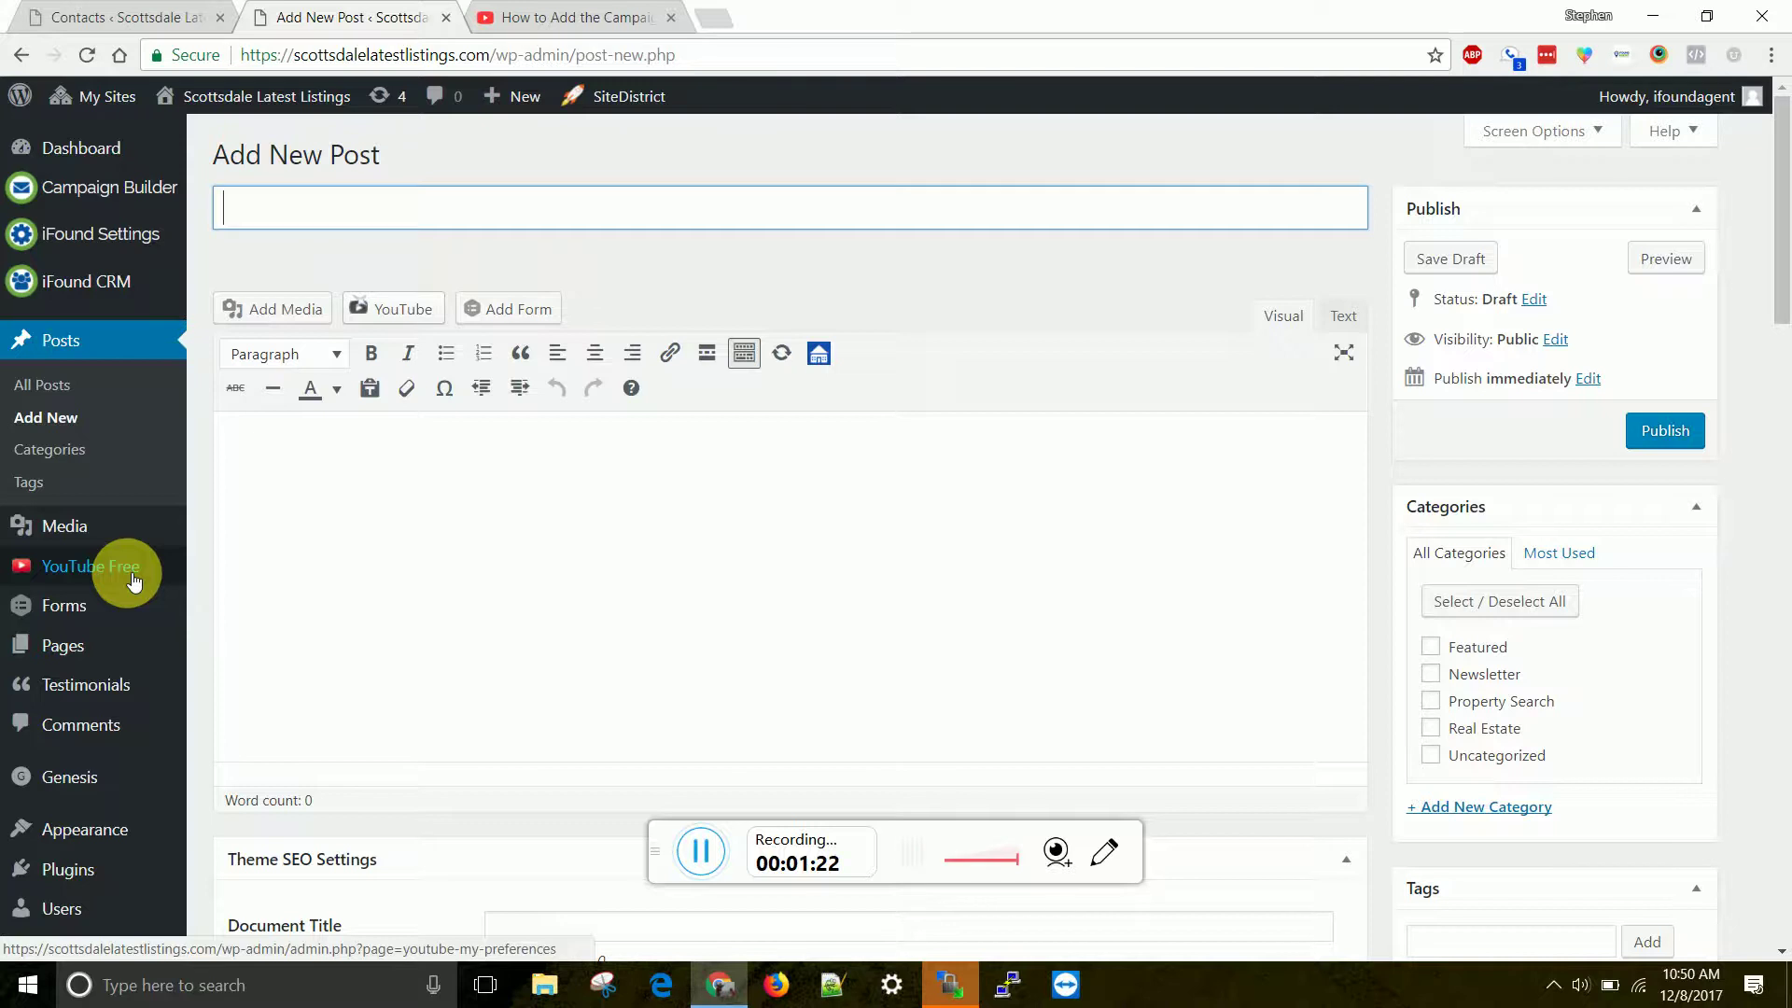
{"action": "mouse_move", "coordinate": [26, 241]}
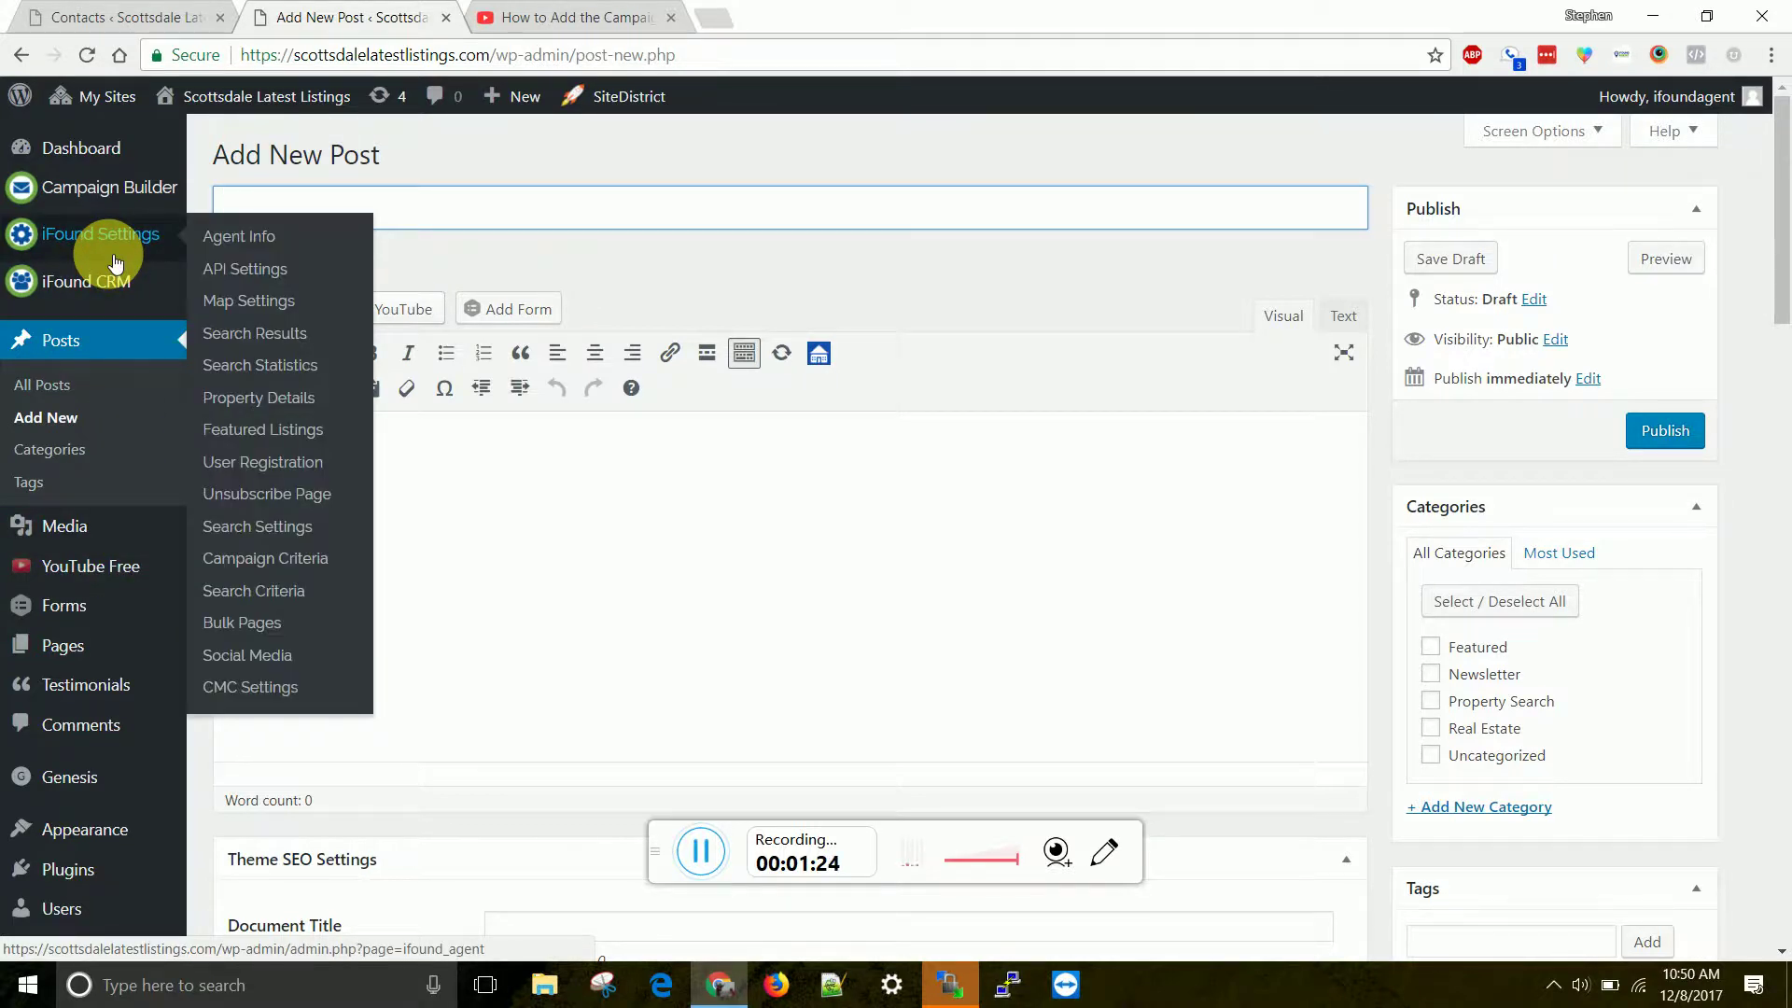
{"action": "scroll", "coordinate": [116, 263], "scroll_direction": "down", "scroll_amount": 1}
{"action": "scroll", "coordinate": [115, 263], "scroll_direction": "down", "scroll_amount": 2}
{"action": "scroll", "coordinate": [118, 252], "scroll_direction": "up", "scroll_amount": 3}
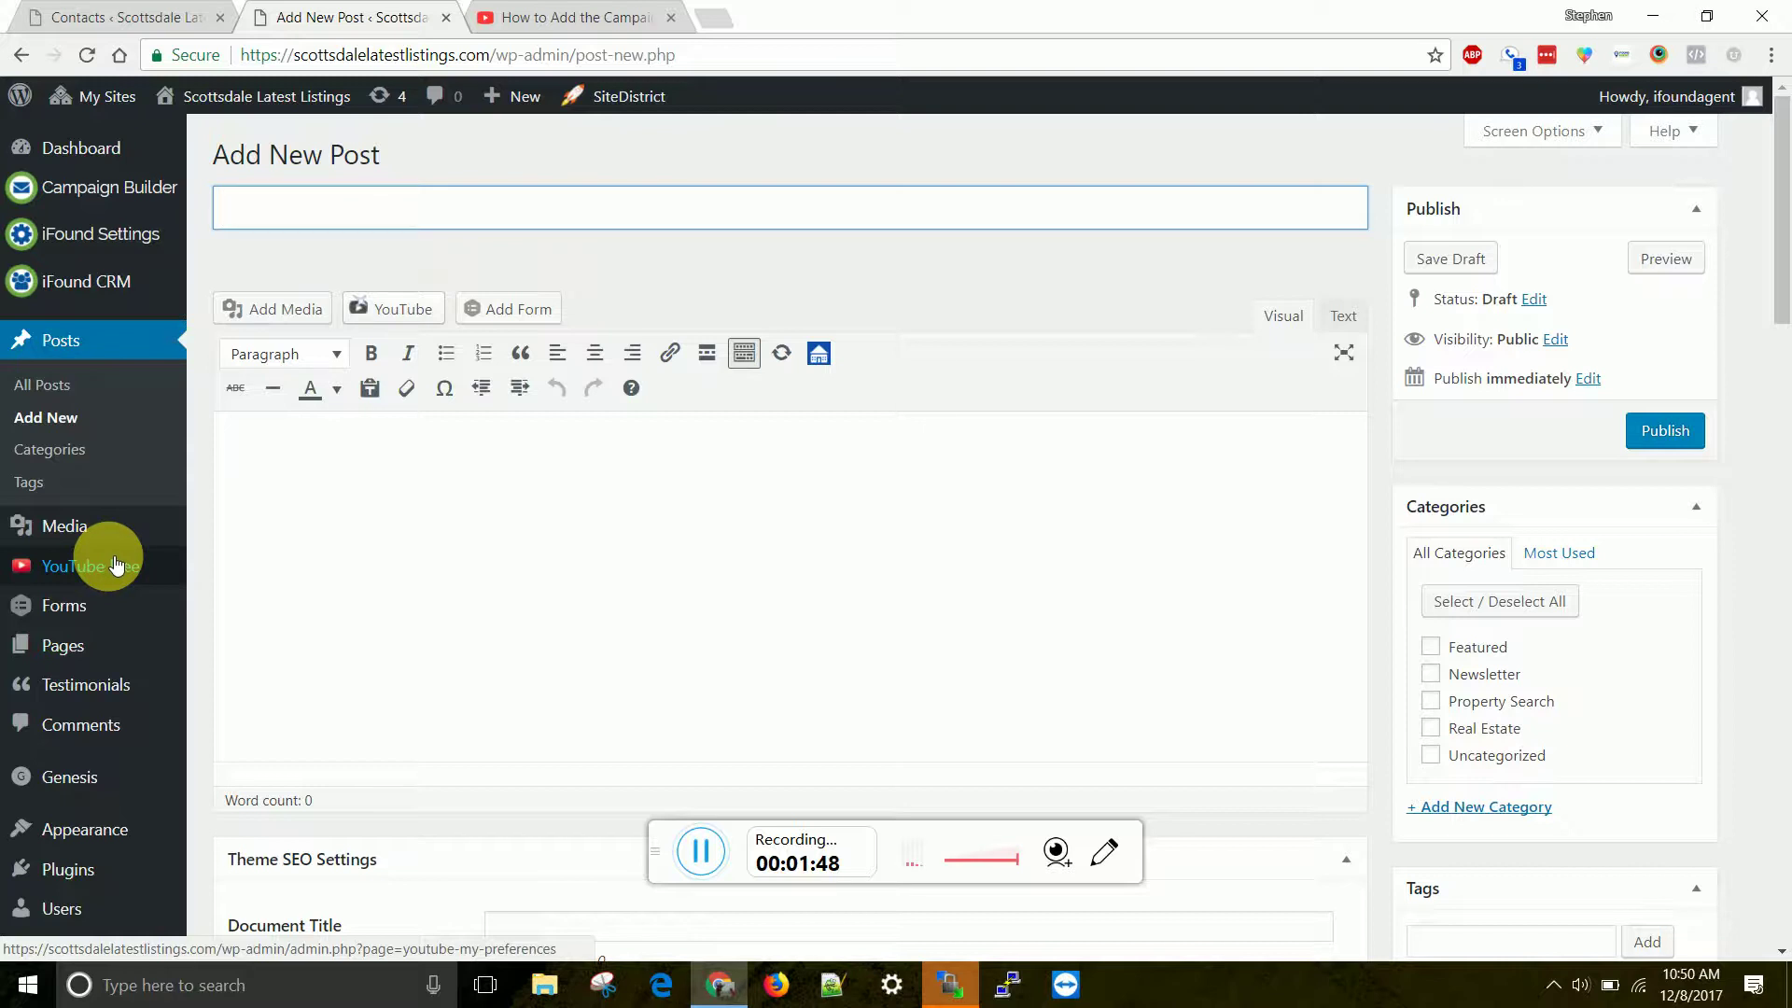
Copy the web address of the YouTube video "How to Add the Campaign Builder to Your Home Screen iPhone"
{"action": "left_click", "coordinate": [541, 16]}
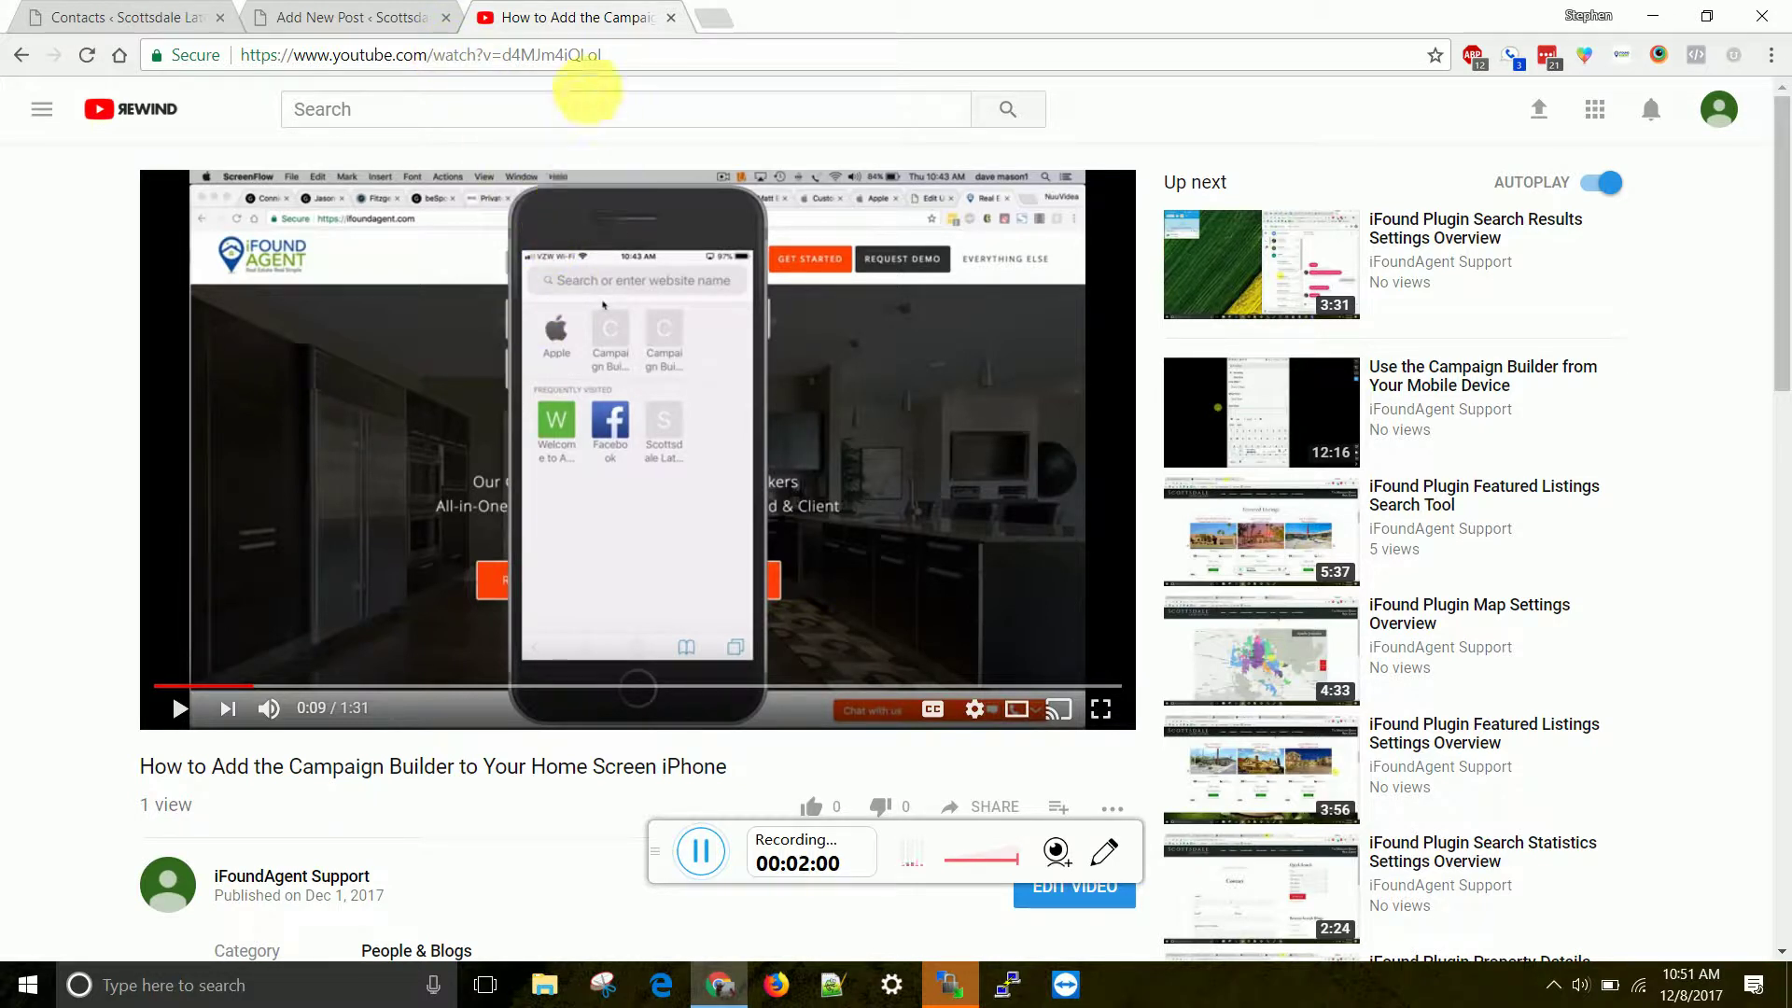
{"action": "left_click", "coordinate": [587, 58]}
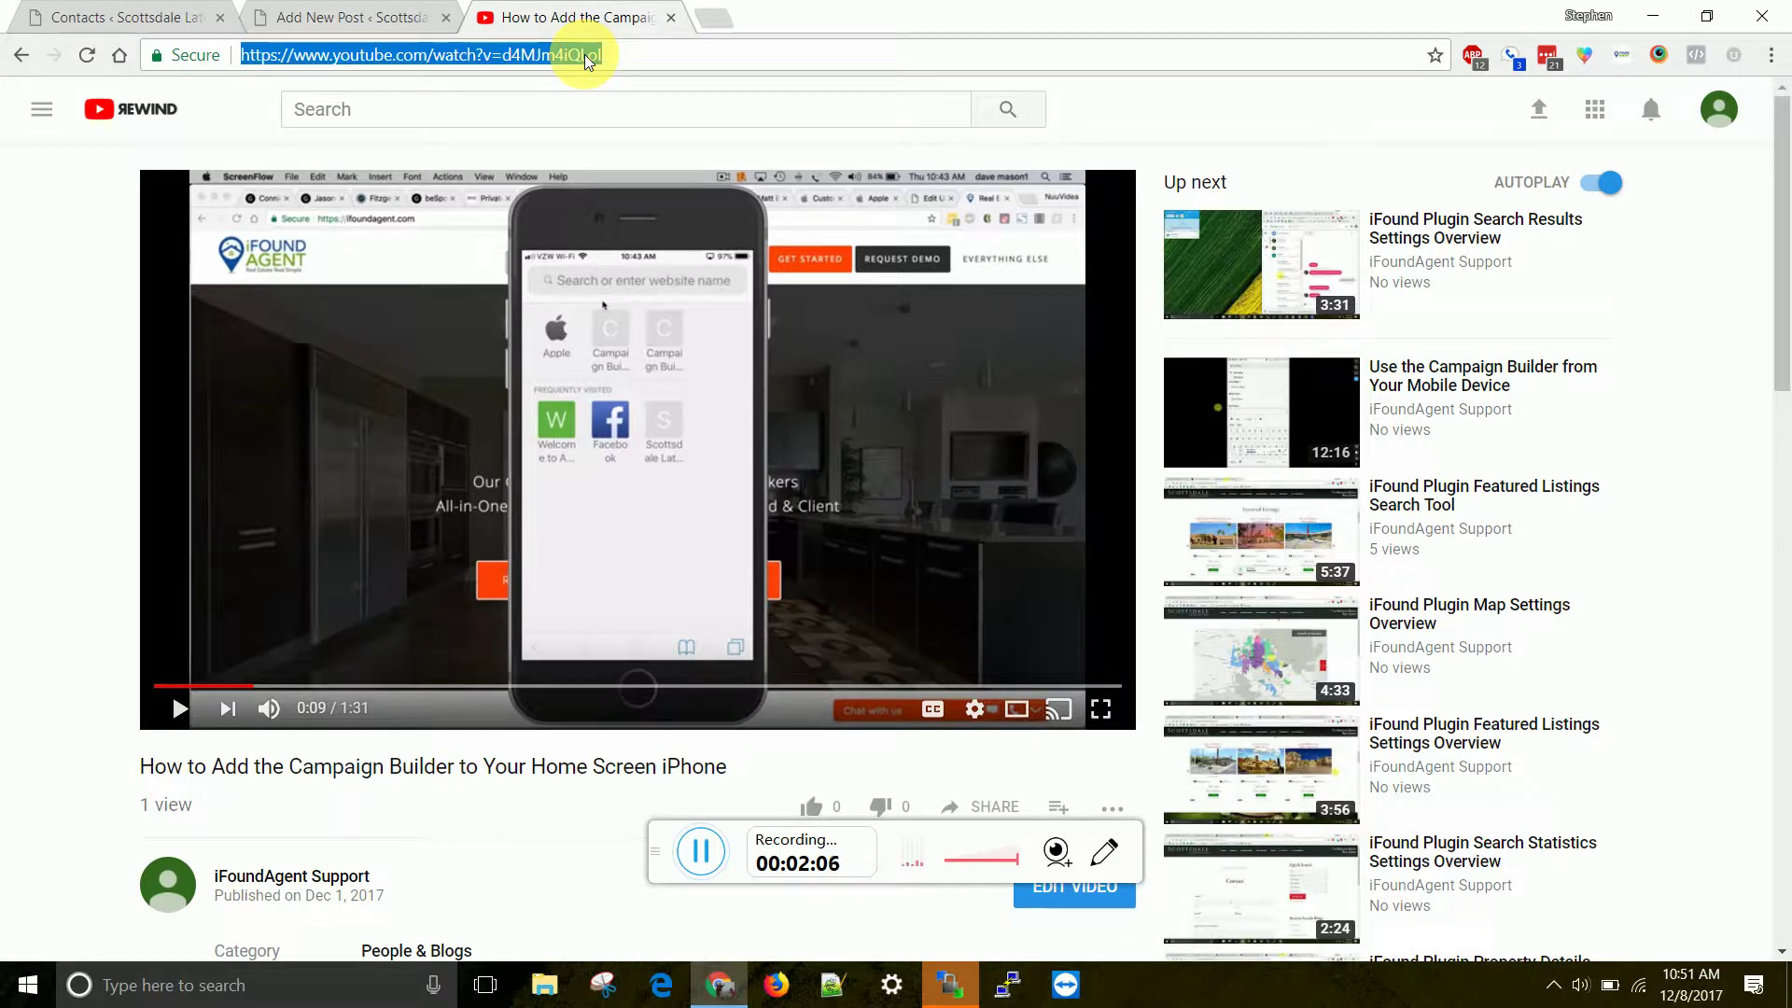
{"action": "right_click", "coordinate": [588, 62]}
{"action": "left_click", "coordinate": [632, 142]}
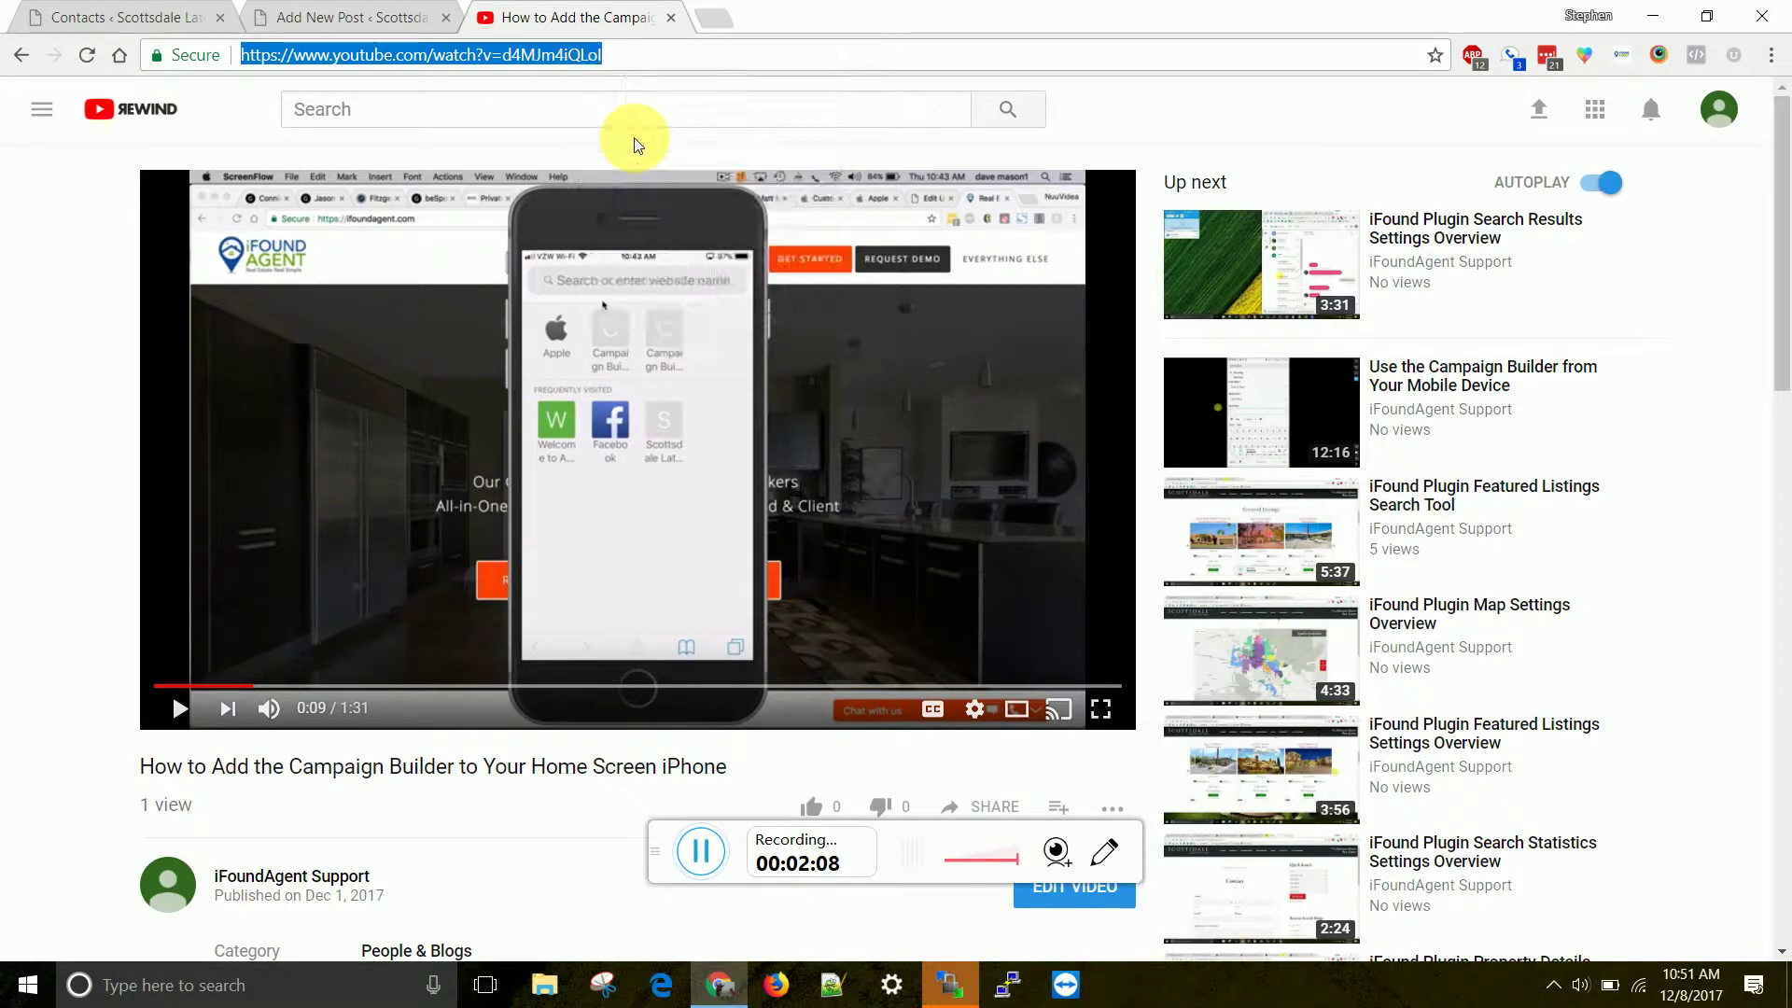
Return to the new WordPress post and paste the copied YouTube address straight into its empty body
{"action": "left_click", "coordinate": [364, 13]}
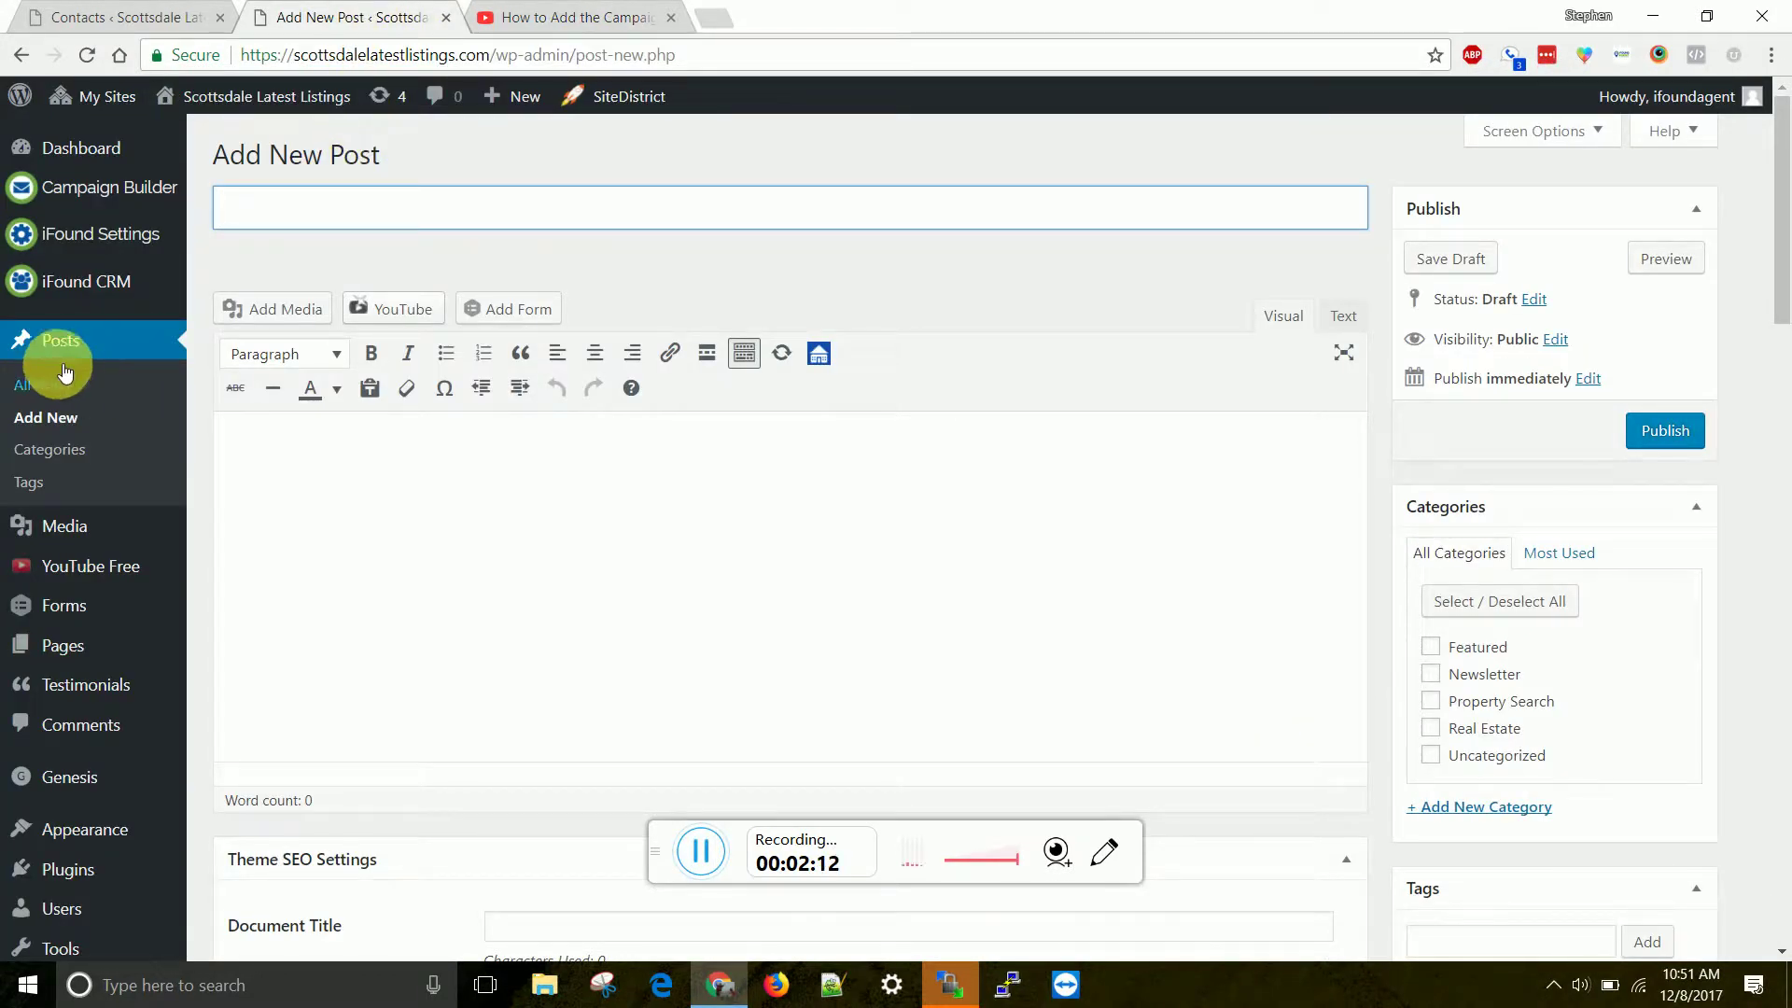
{"action": "mouse_move", "coordinate": [79, 651]}
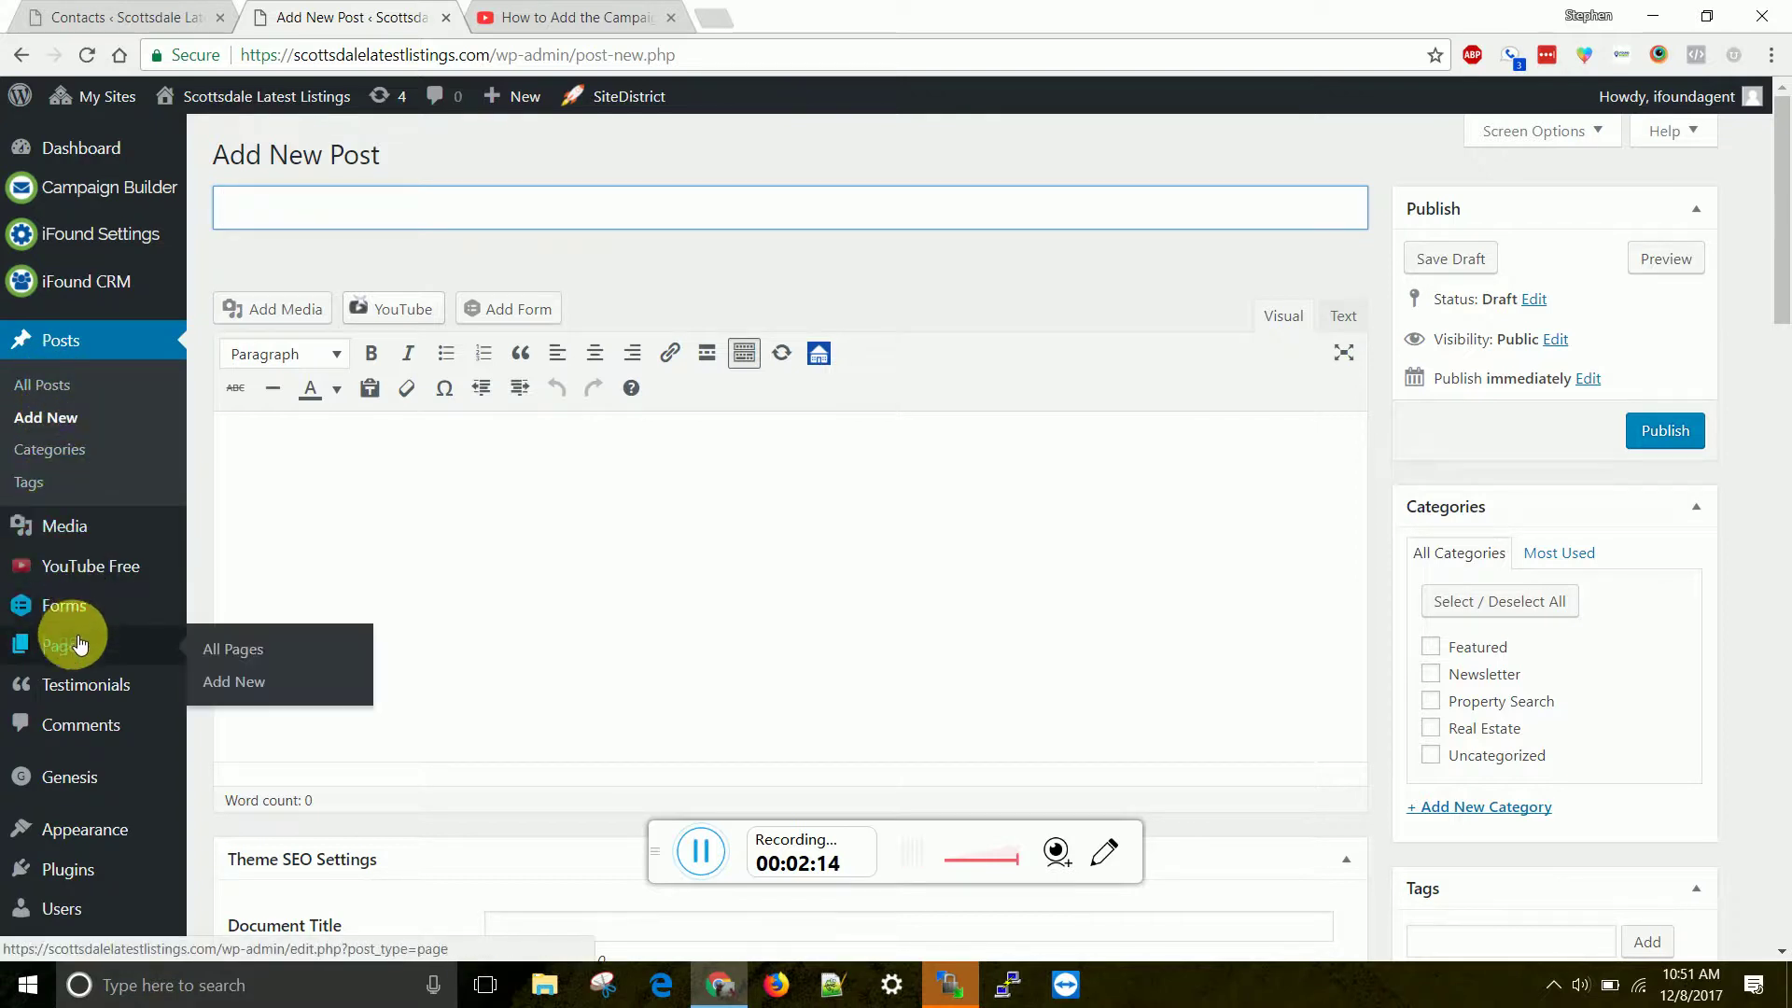
{"action": "left_click", "coordinate": [399, 505]}
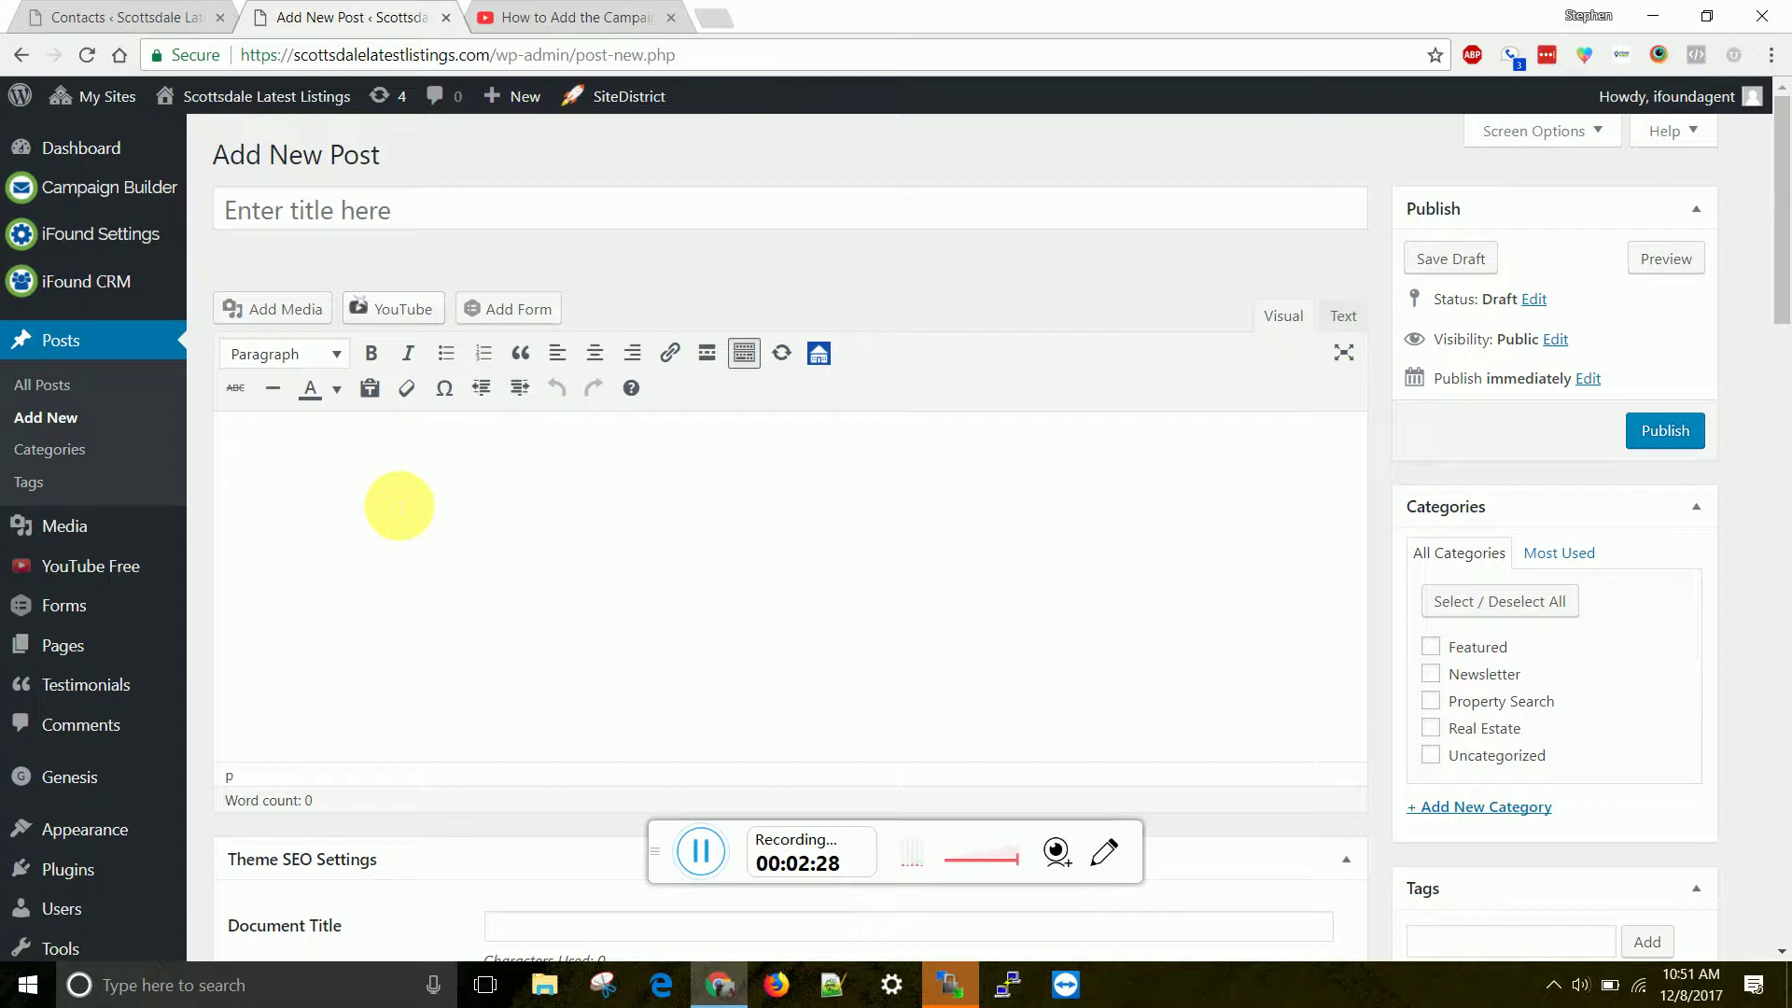
{"action": "right_click", "coordinate": [391, 496]}
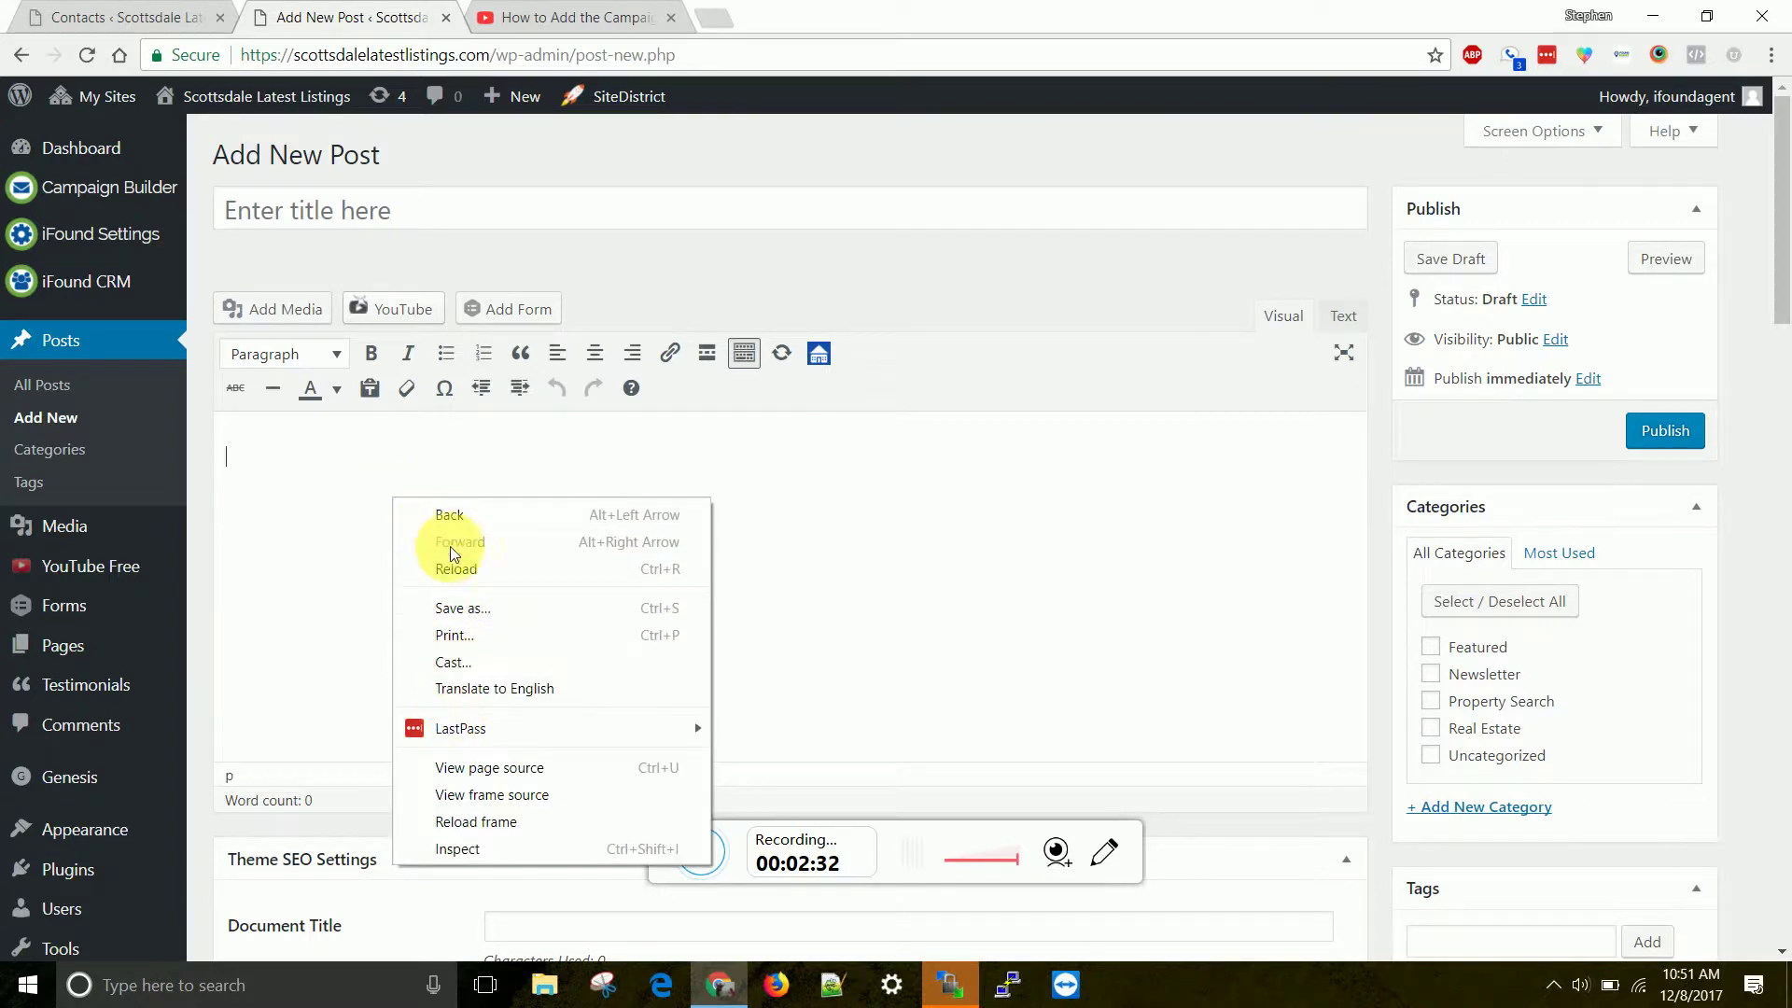
{"action": "left_click", "coordinate": [280, 464]}
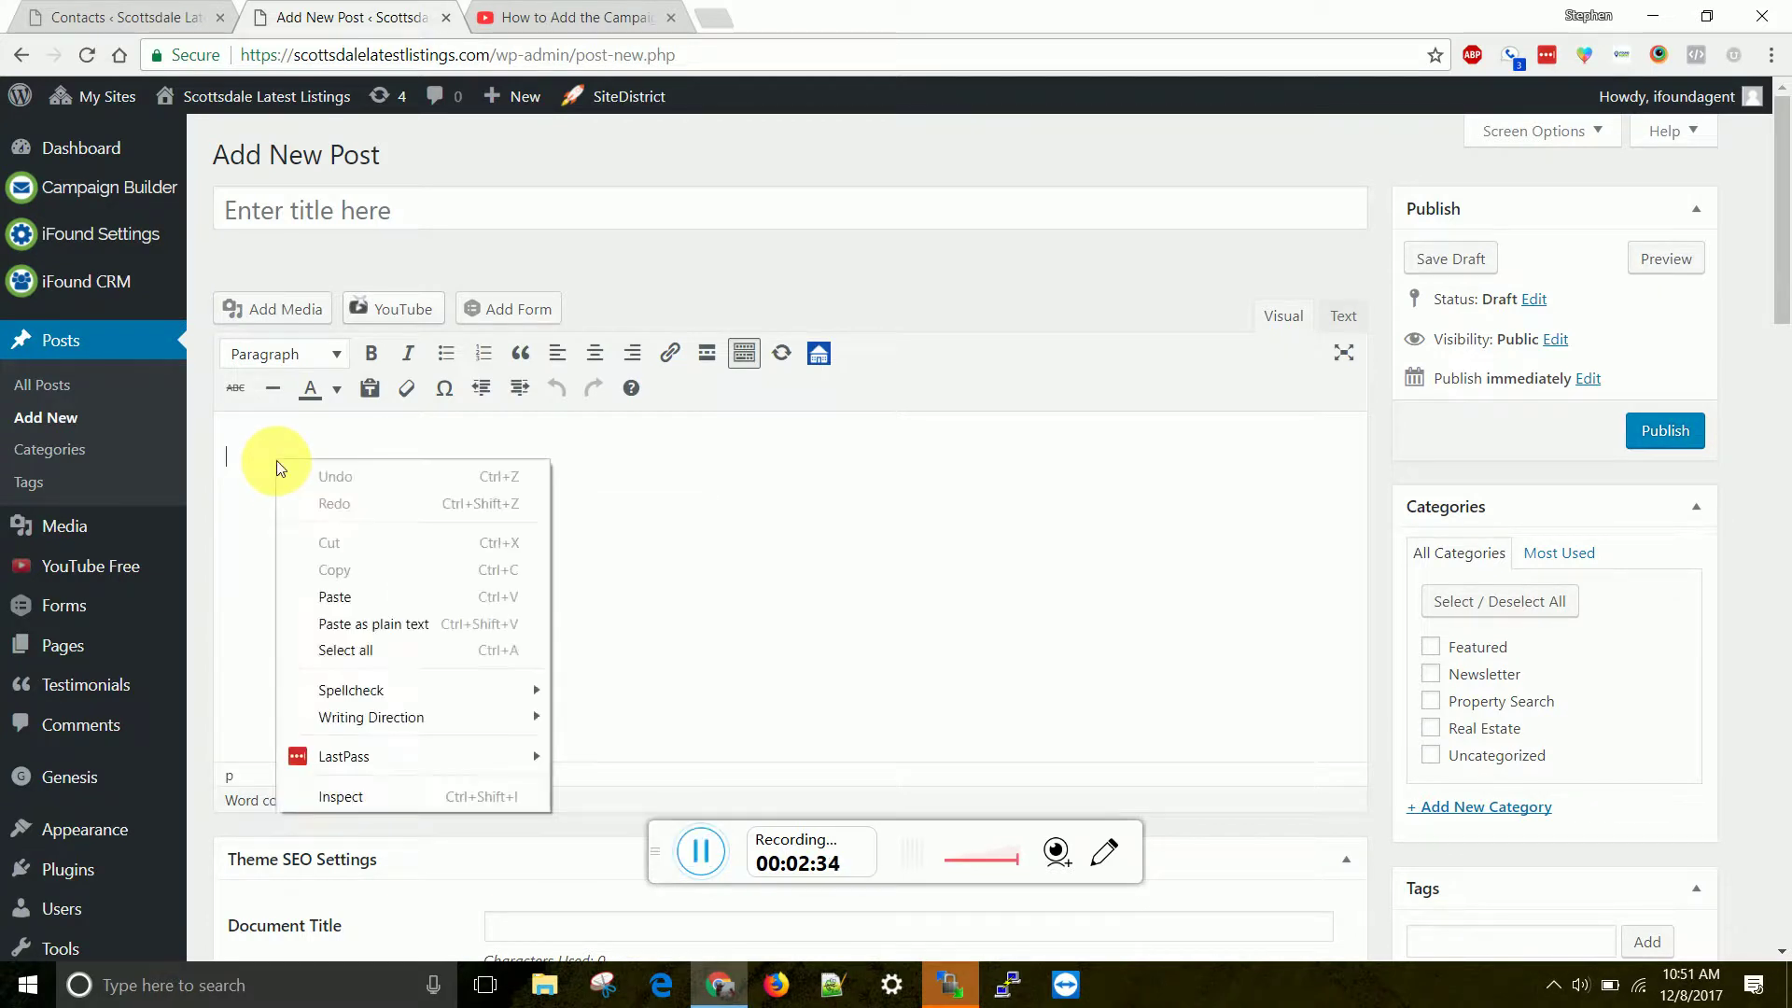
{"action": "left_click", "coordinate": [347, 596]}
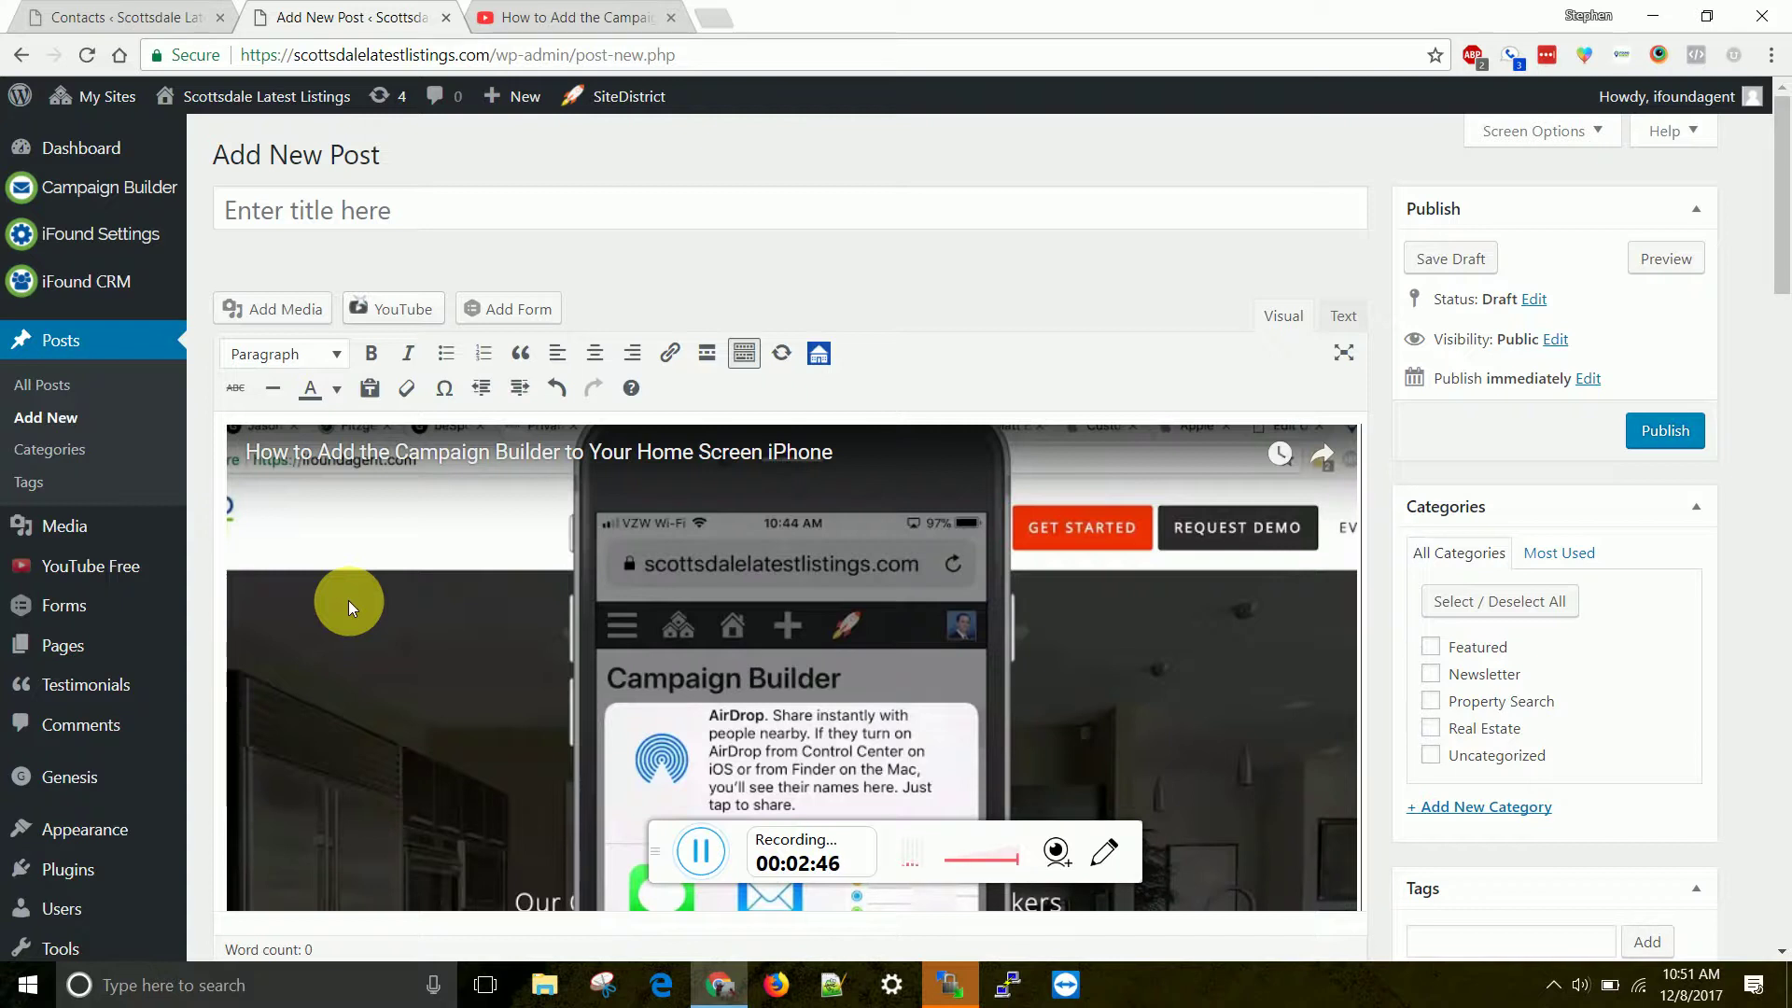
Preview the draft post to check how the embedded video displays, and close the preview
{"action": "left_click", "coordinate": [1666, 260]}
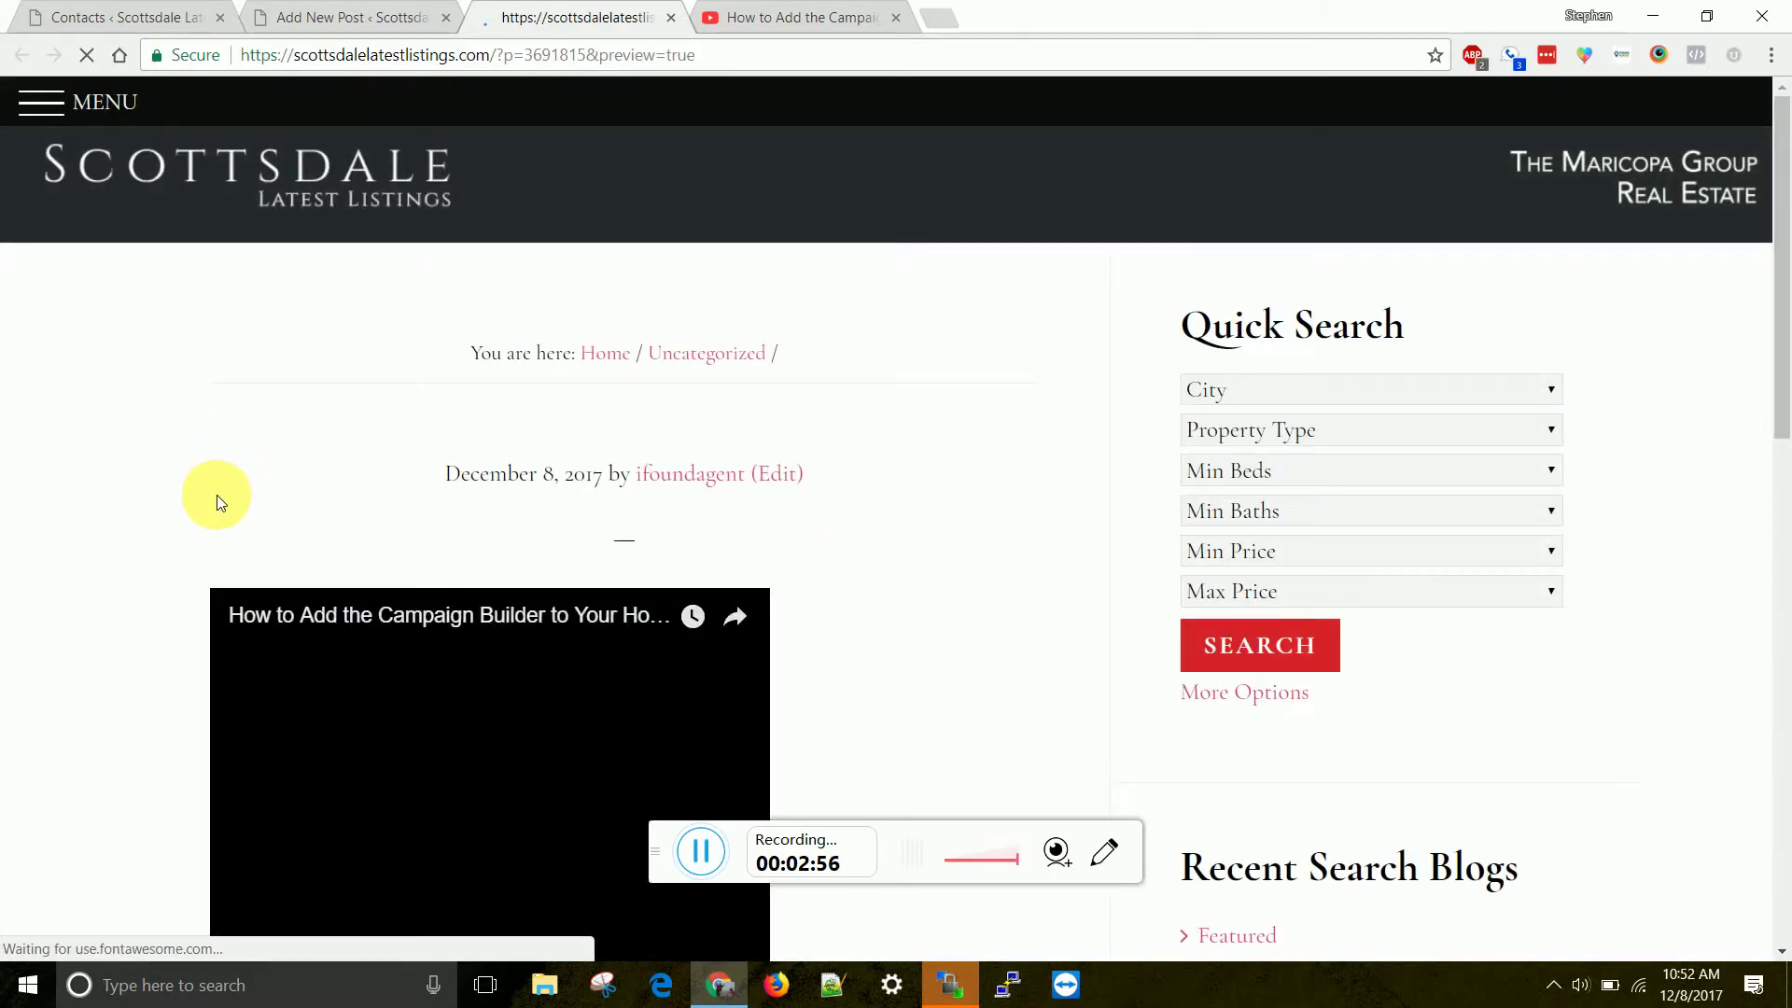
{"action": "scroll", "coordinate": [213, 521], "scroll_direction": "down", "scroll_amount": 2}
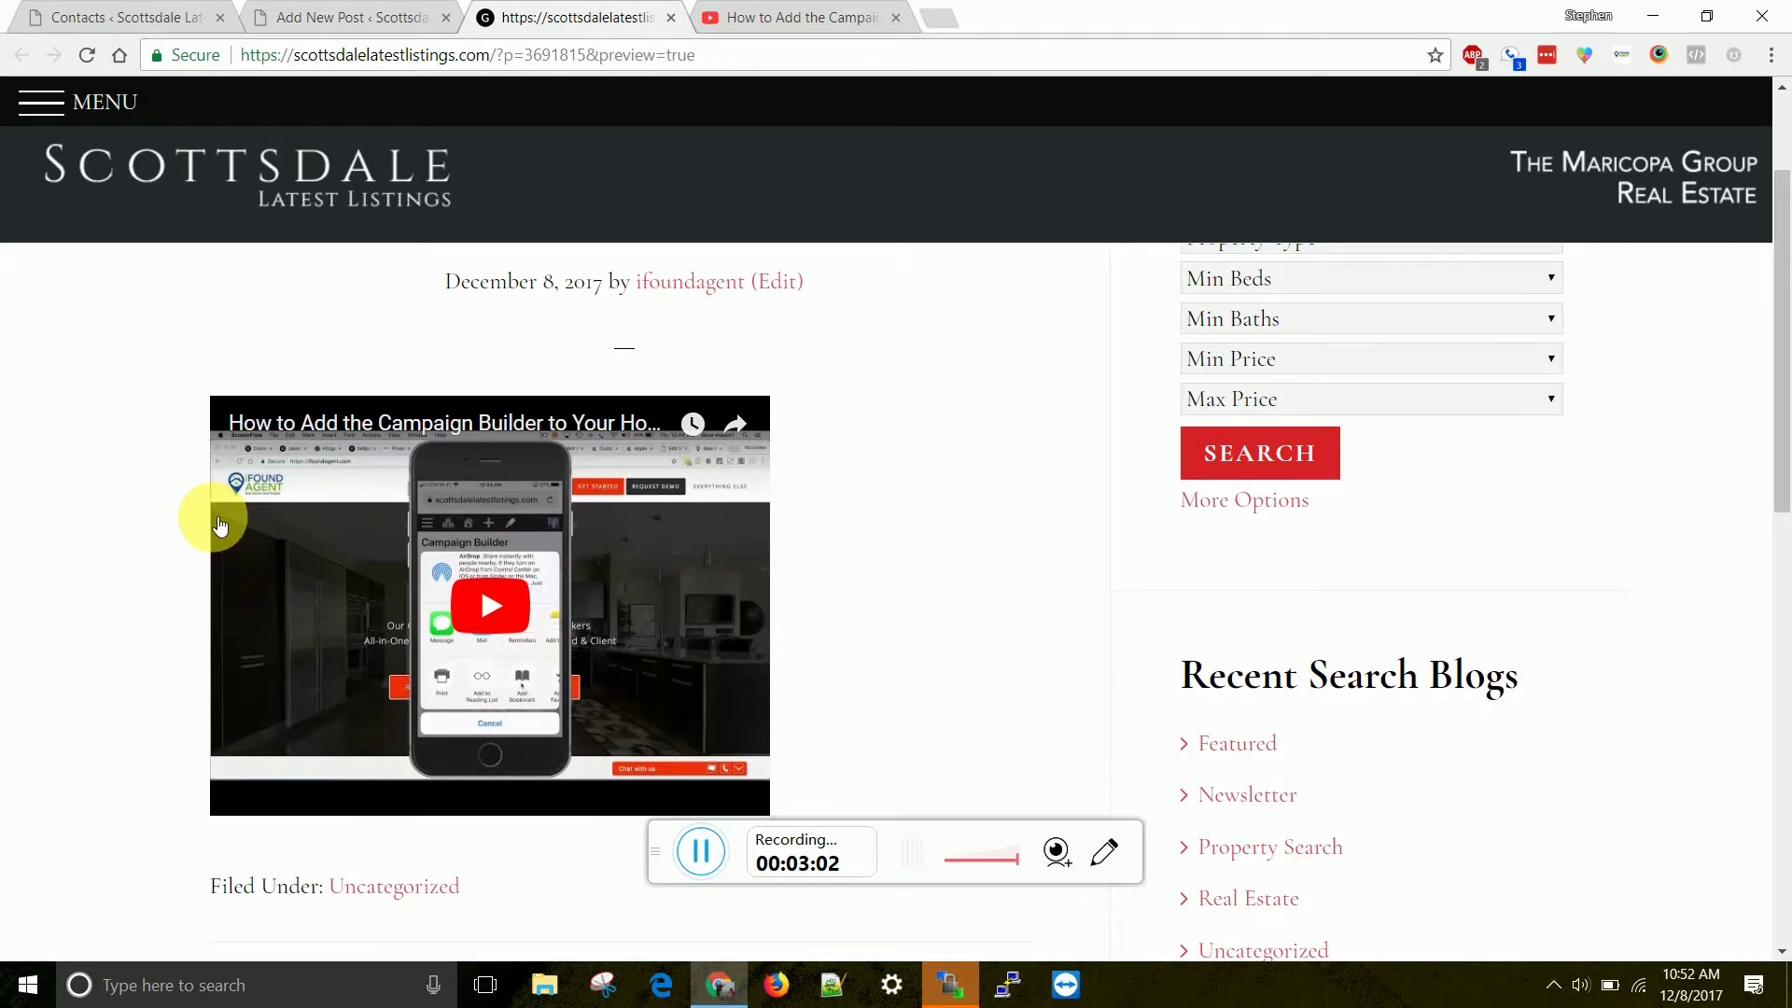
{"action": "left_click", "coordinate": [672, 18]}
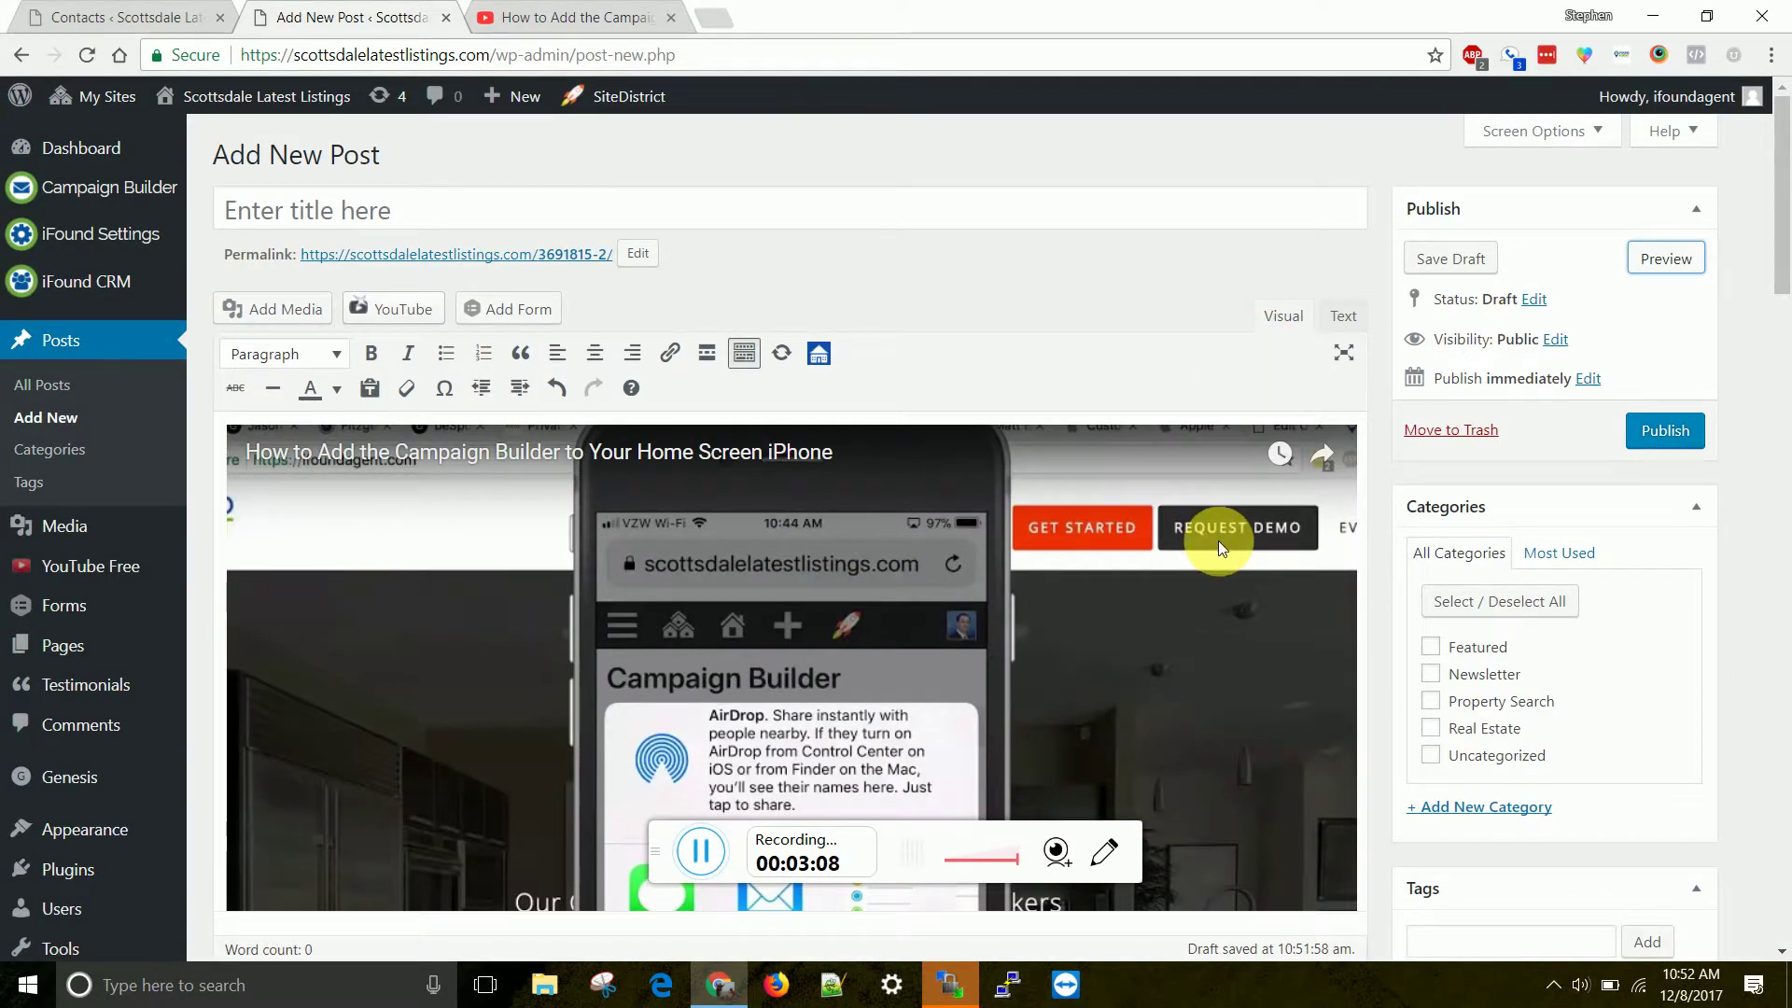
Delete the embedded video from the post body, paste its address again and undo that paste
{"action": "left_click", "coordinate": [1369, 512]}
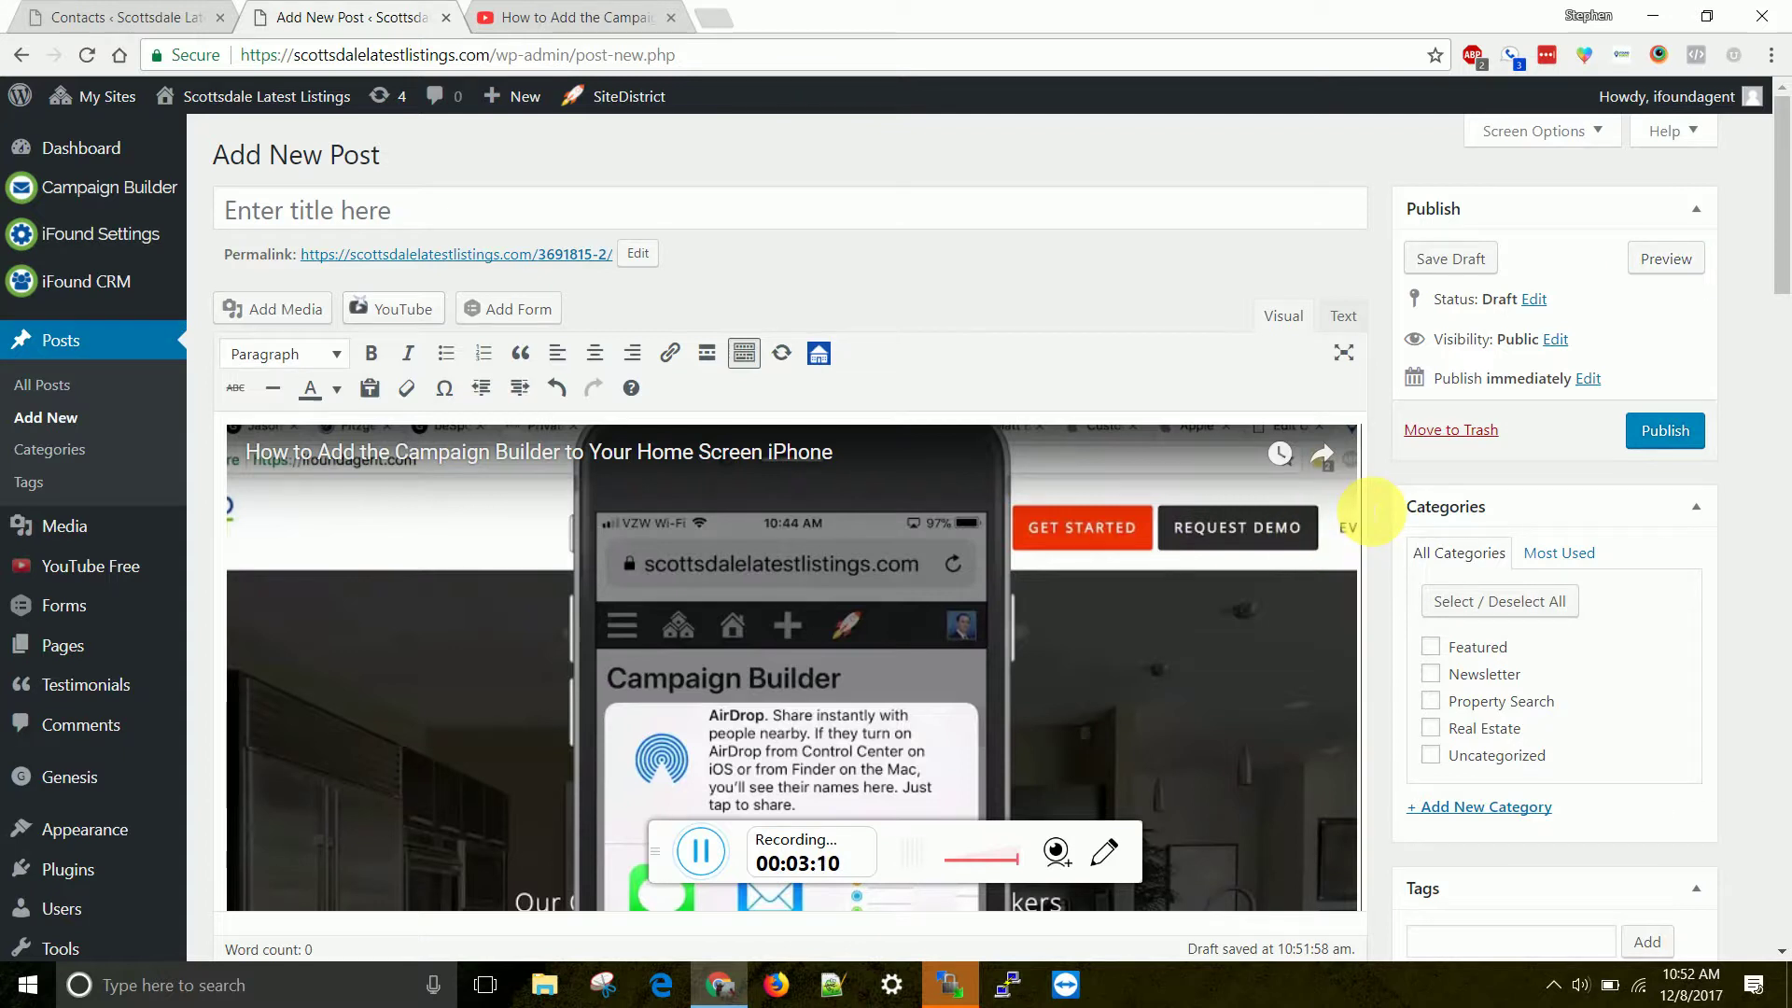
{"action": "key", "text": "Delete"}
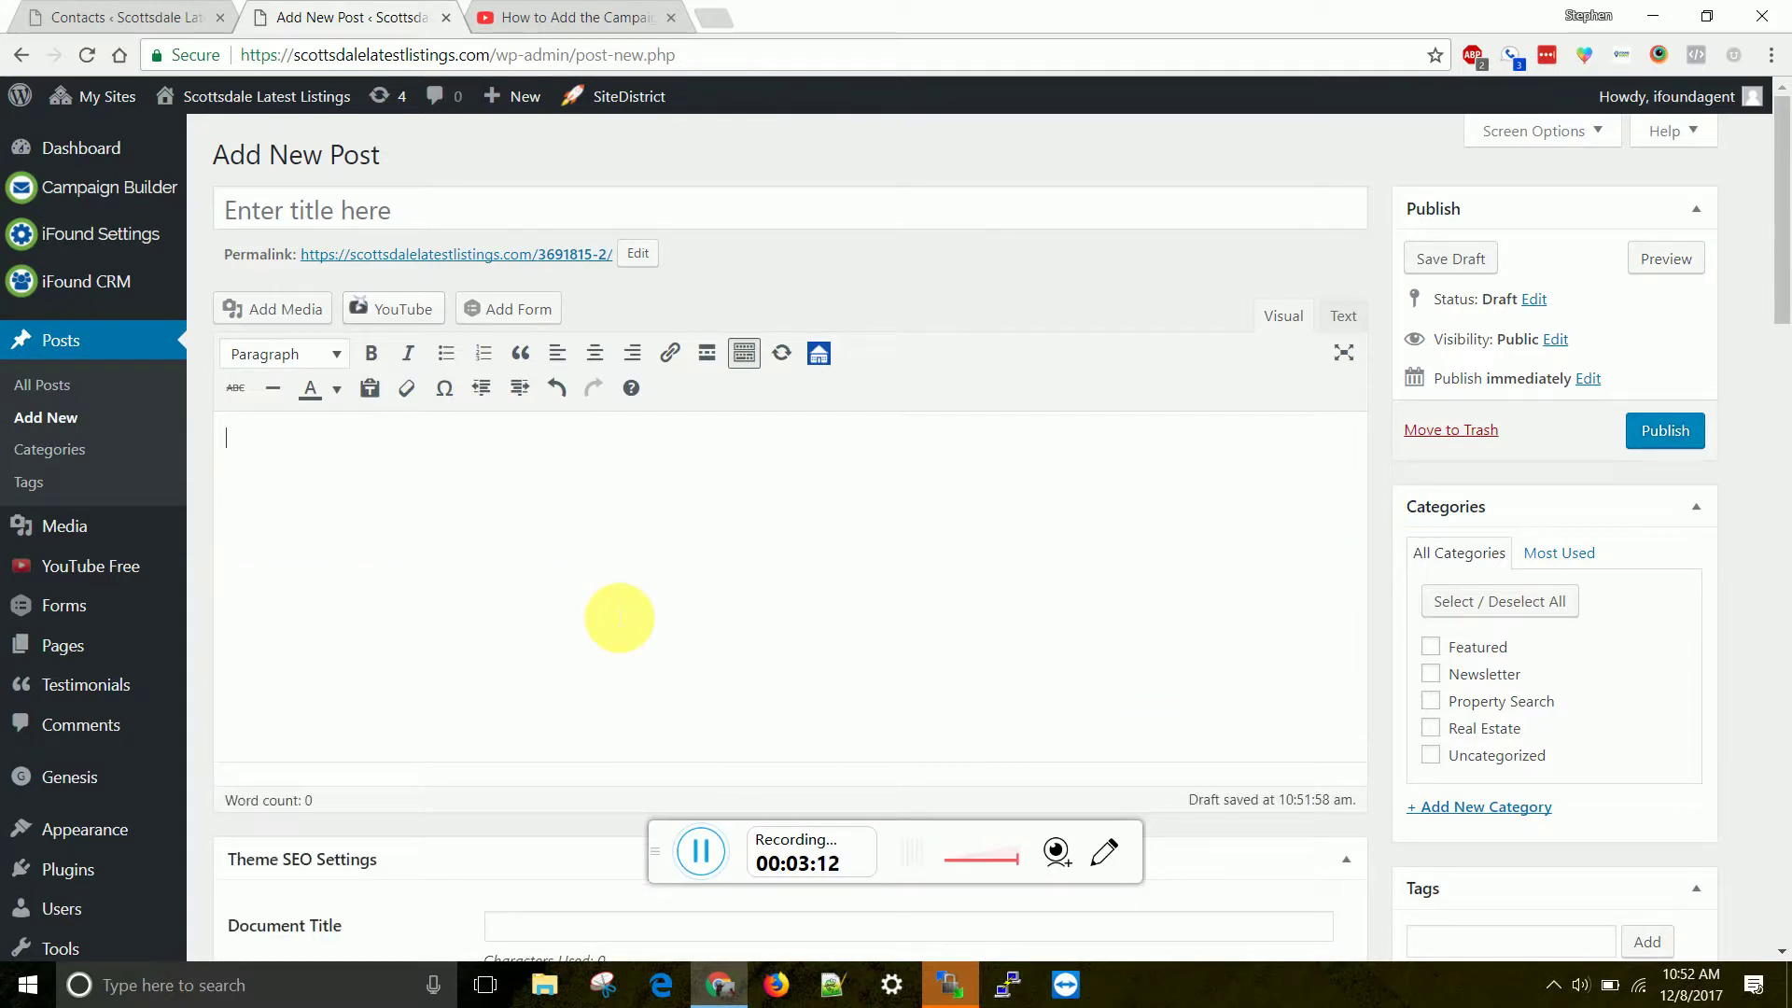
{"action": "key", "text": "ctrl+v"}
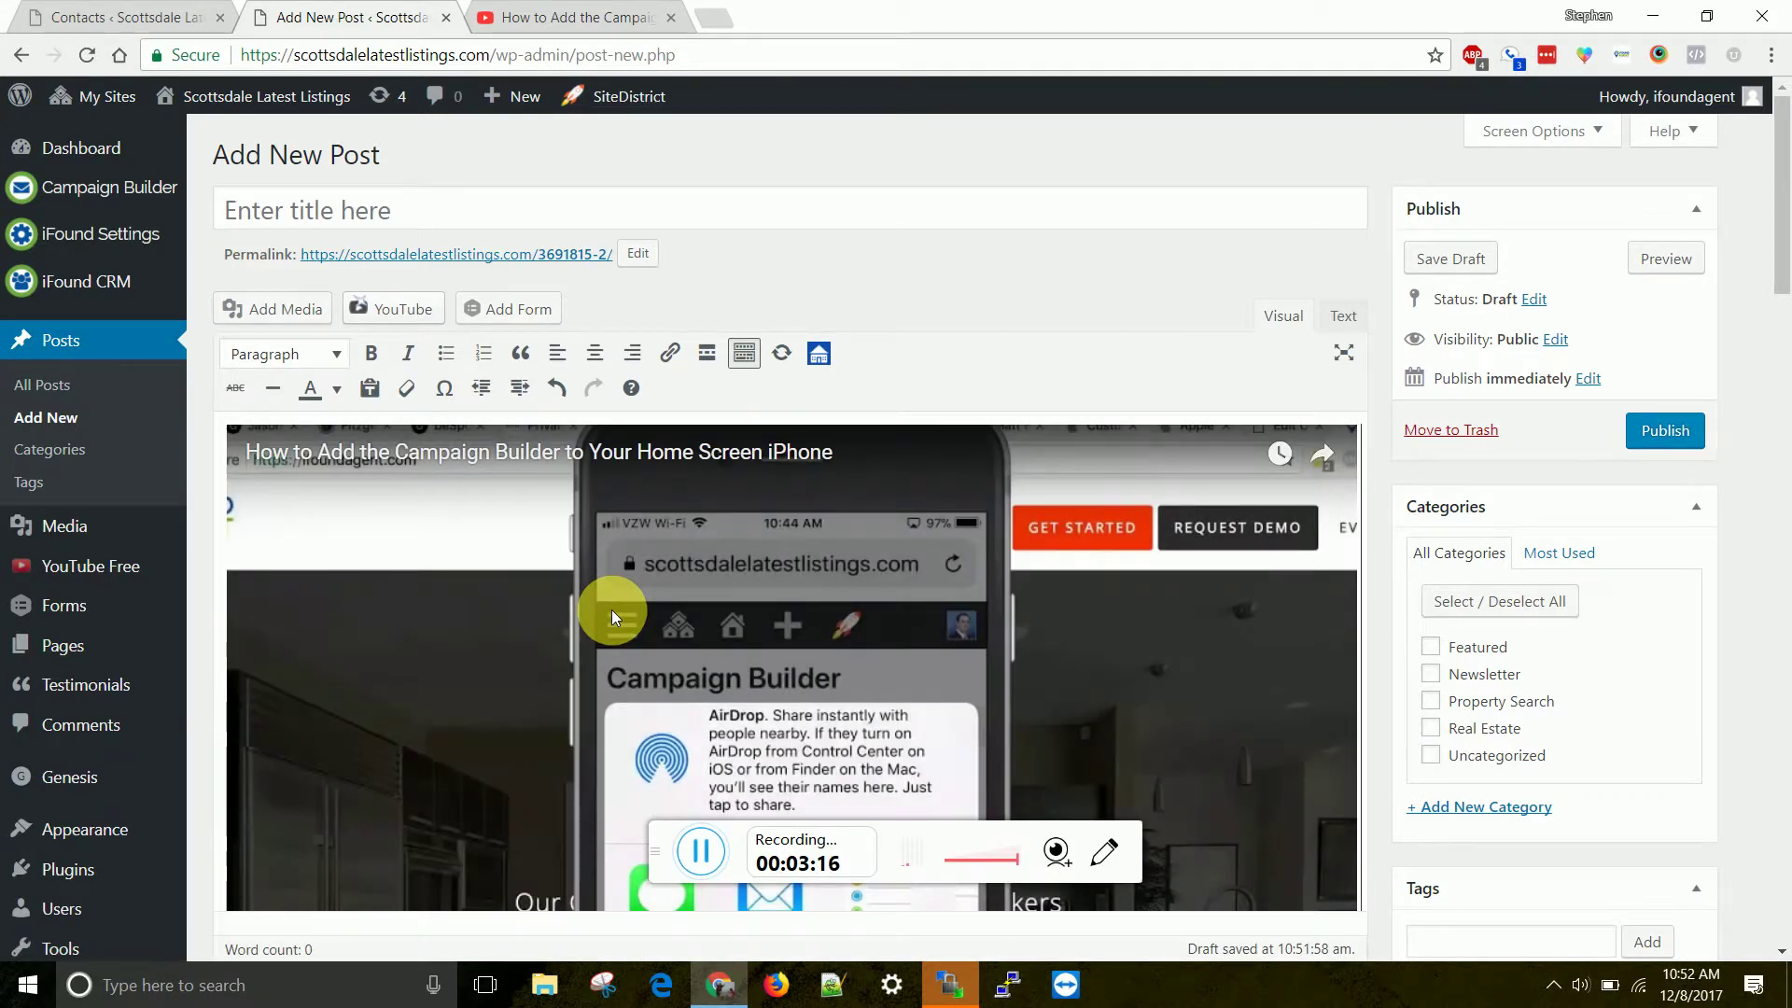
{"action": "key", "text": "ctrl+z"}
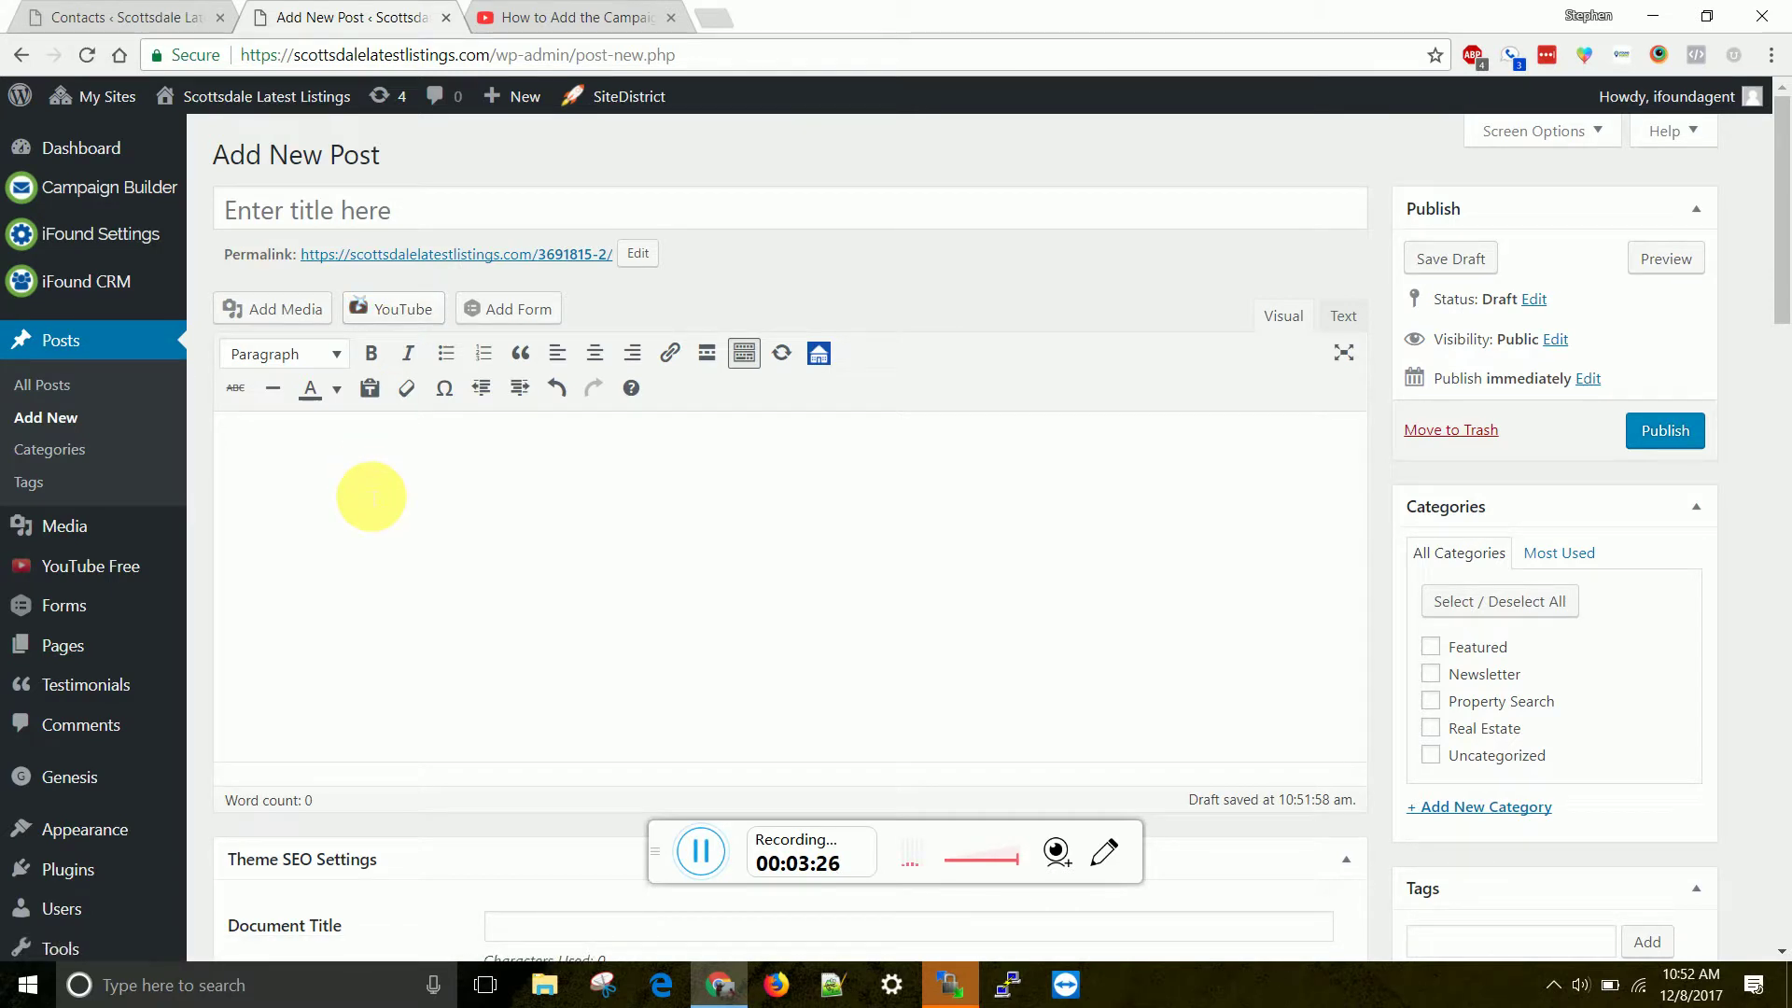
Embed the copied YouTube address as a single video with the YouTube wizard and insert its code into the post
{"action": "left_click", "coordinate": [380, 311]}
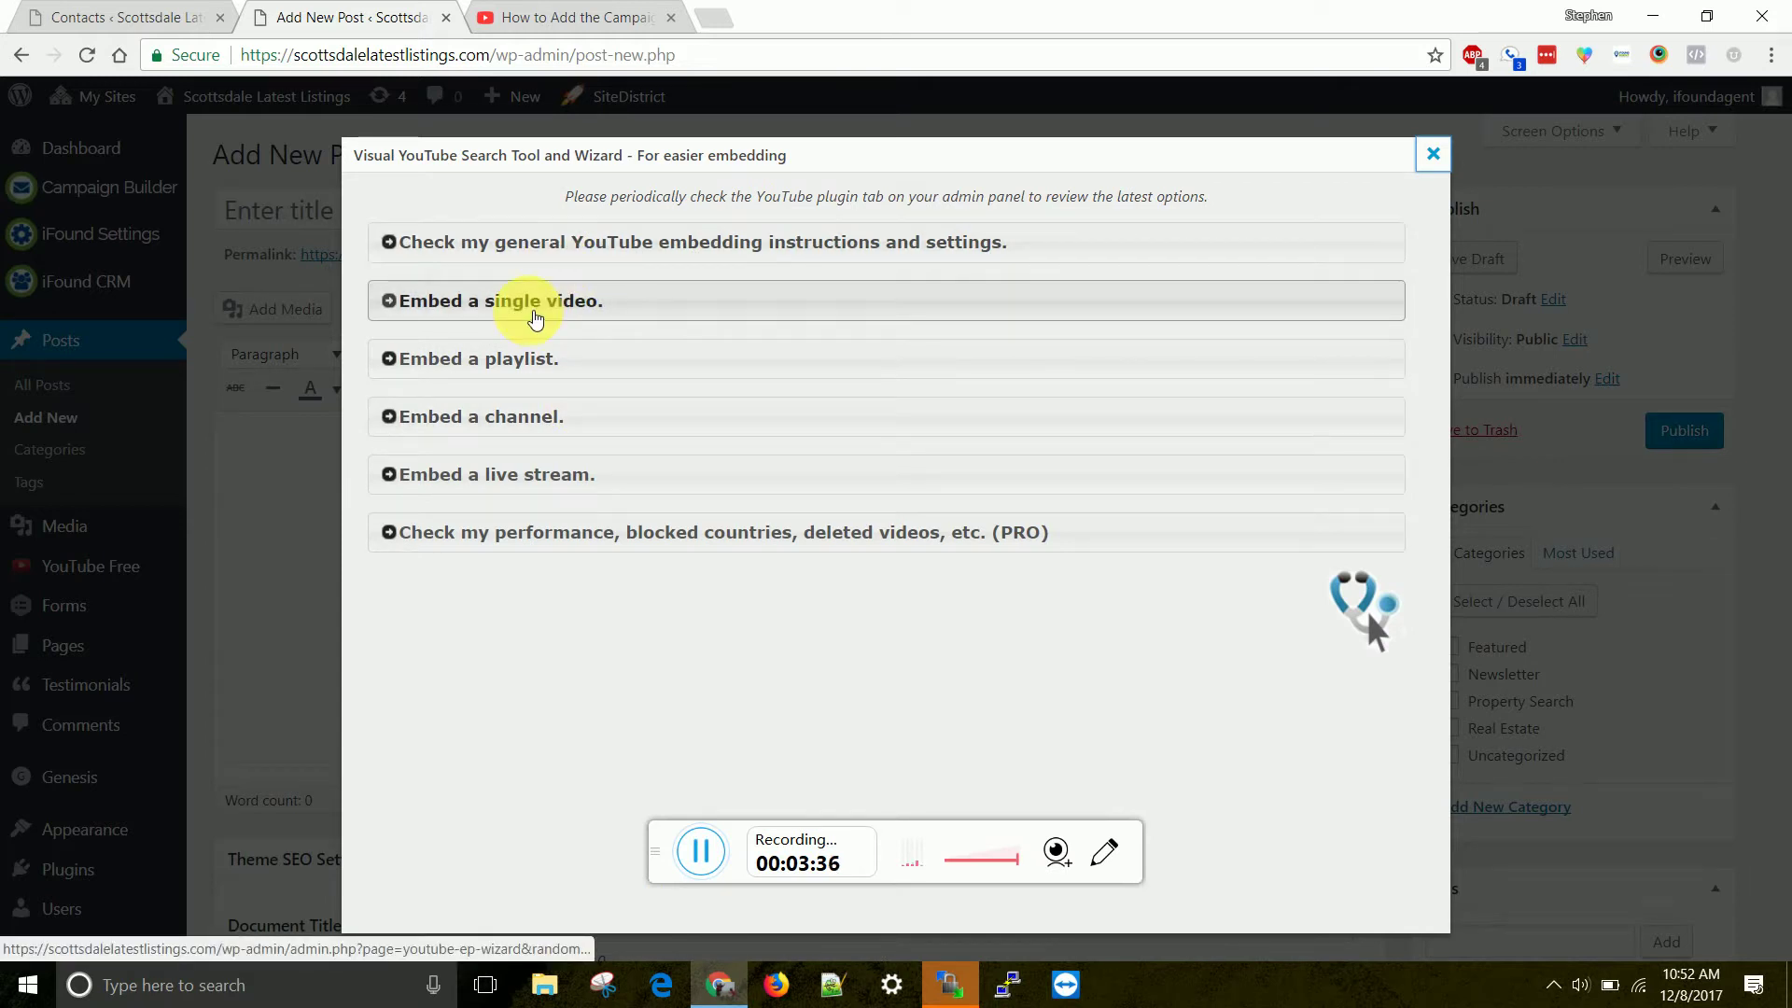
{"action": "left_click", "coordinate": [536, 320]}
{"action": "left_click", "coordinate": [625, 494]}
{"action": "key", "text": "ctrl+v"}
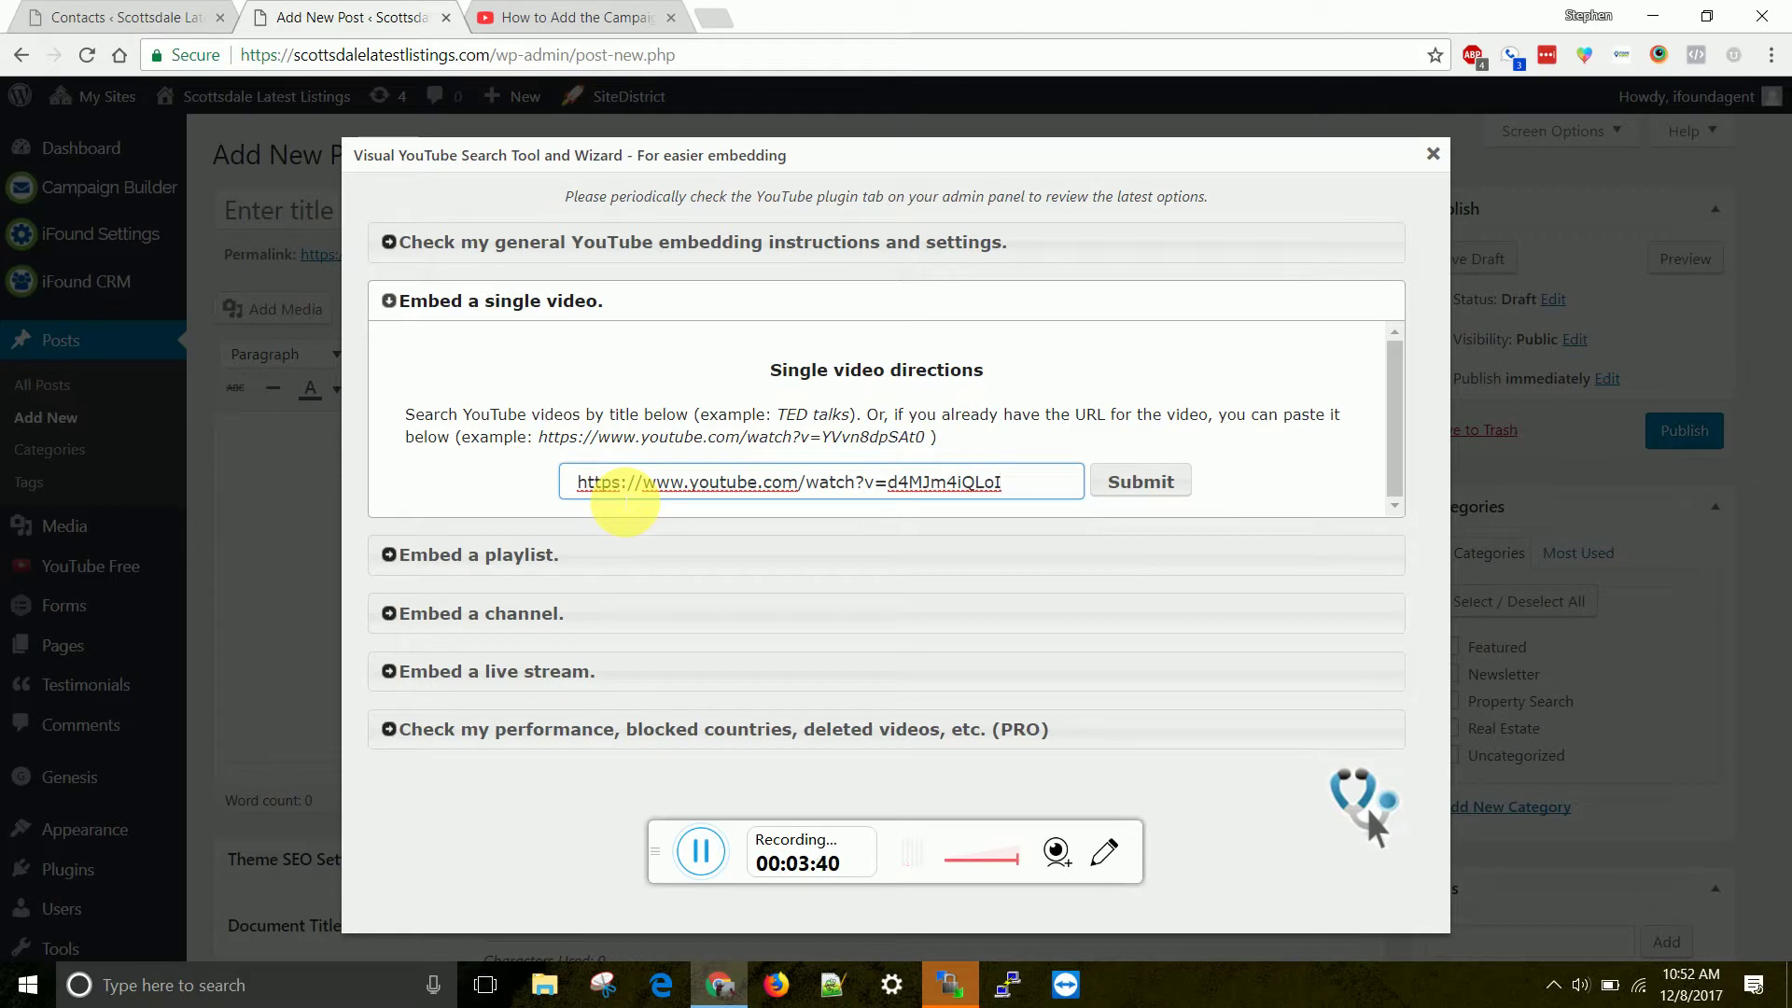
{"action": "left_click", "coordinate": [1112, 488]}
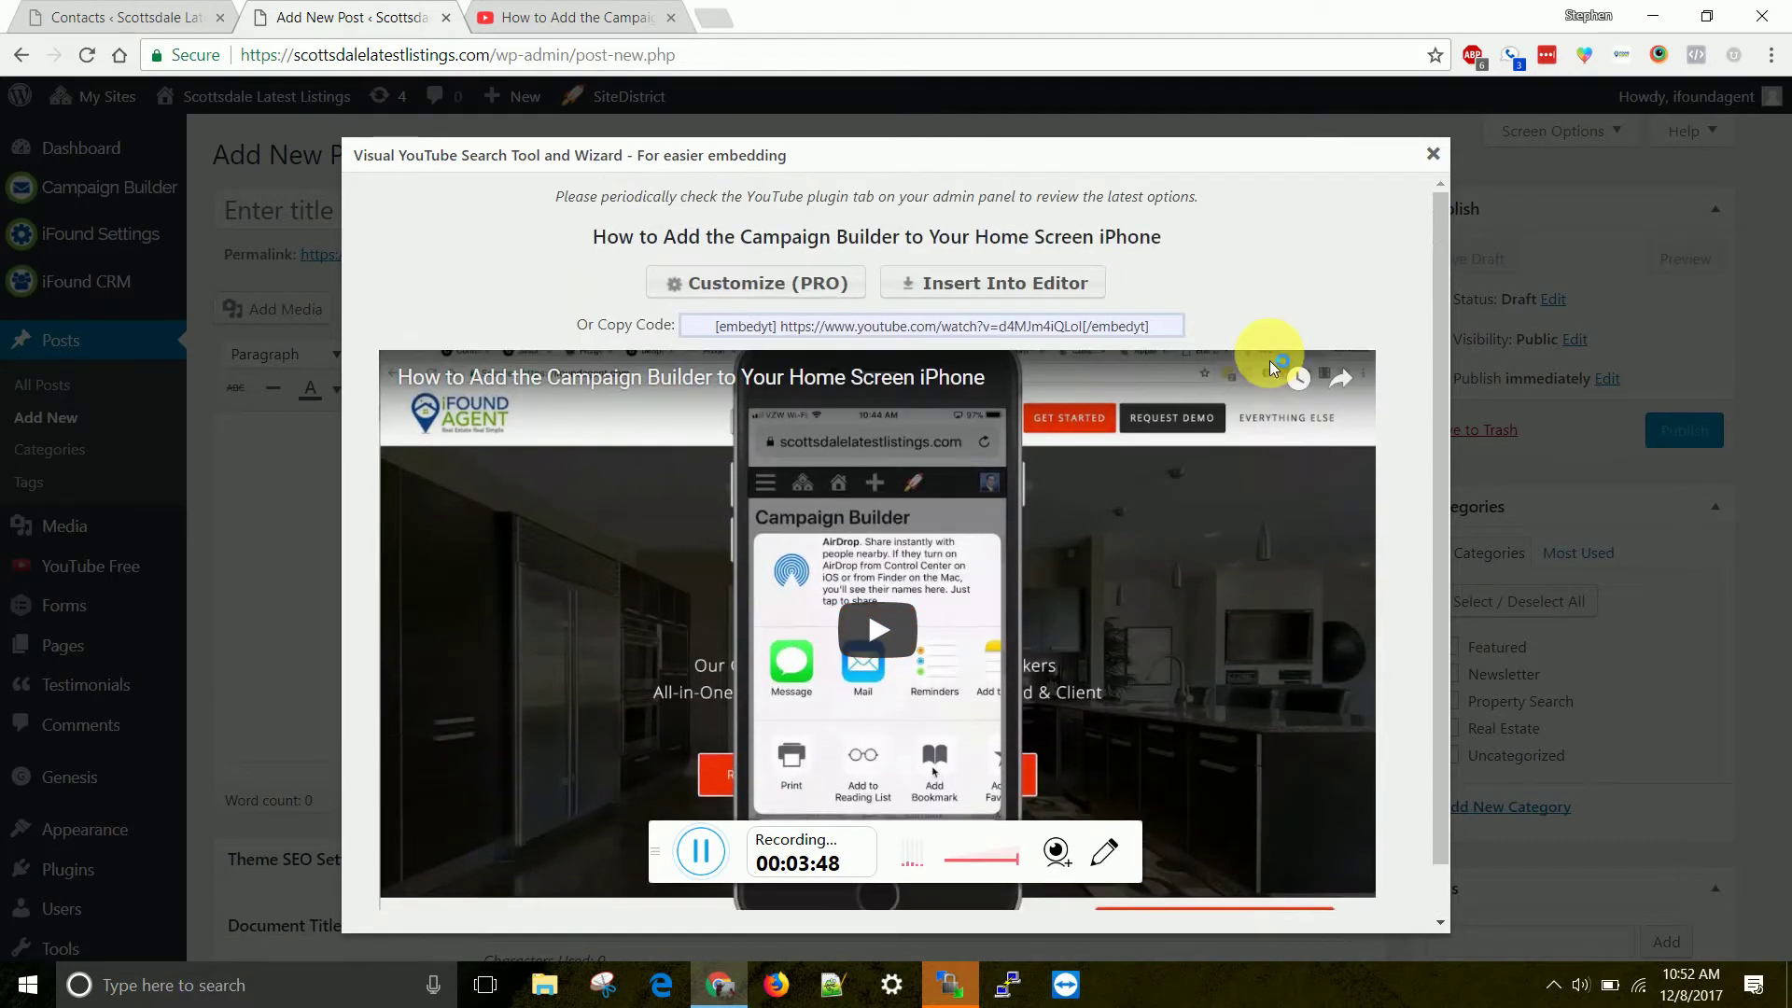
{"action": "left_click", "coordinate": [1010, 292]}
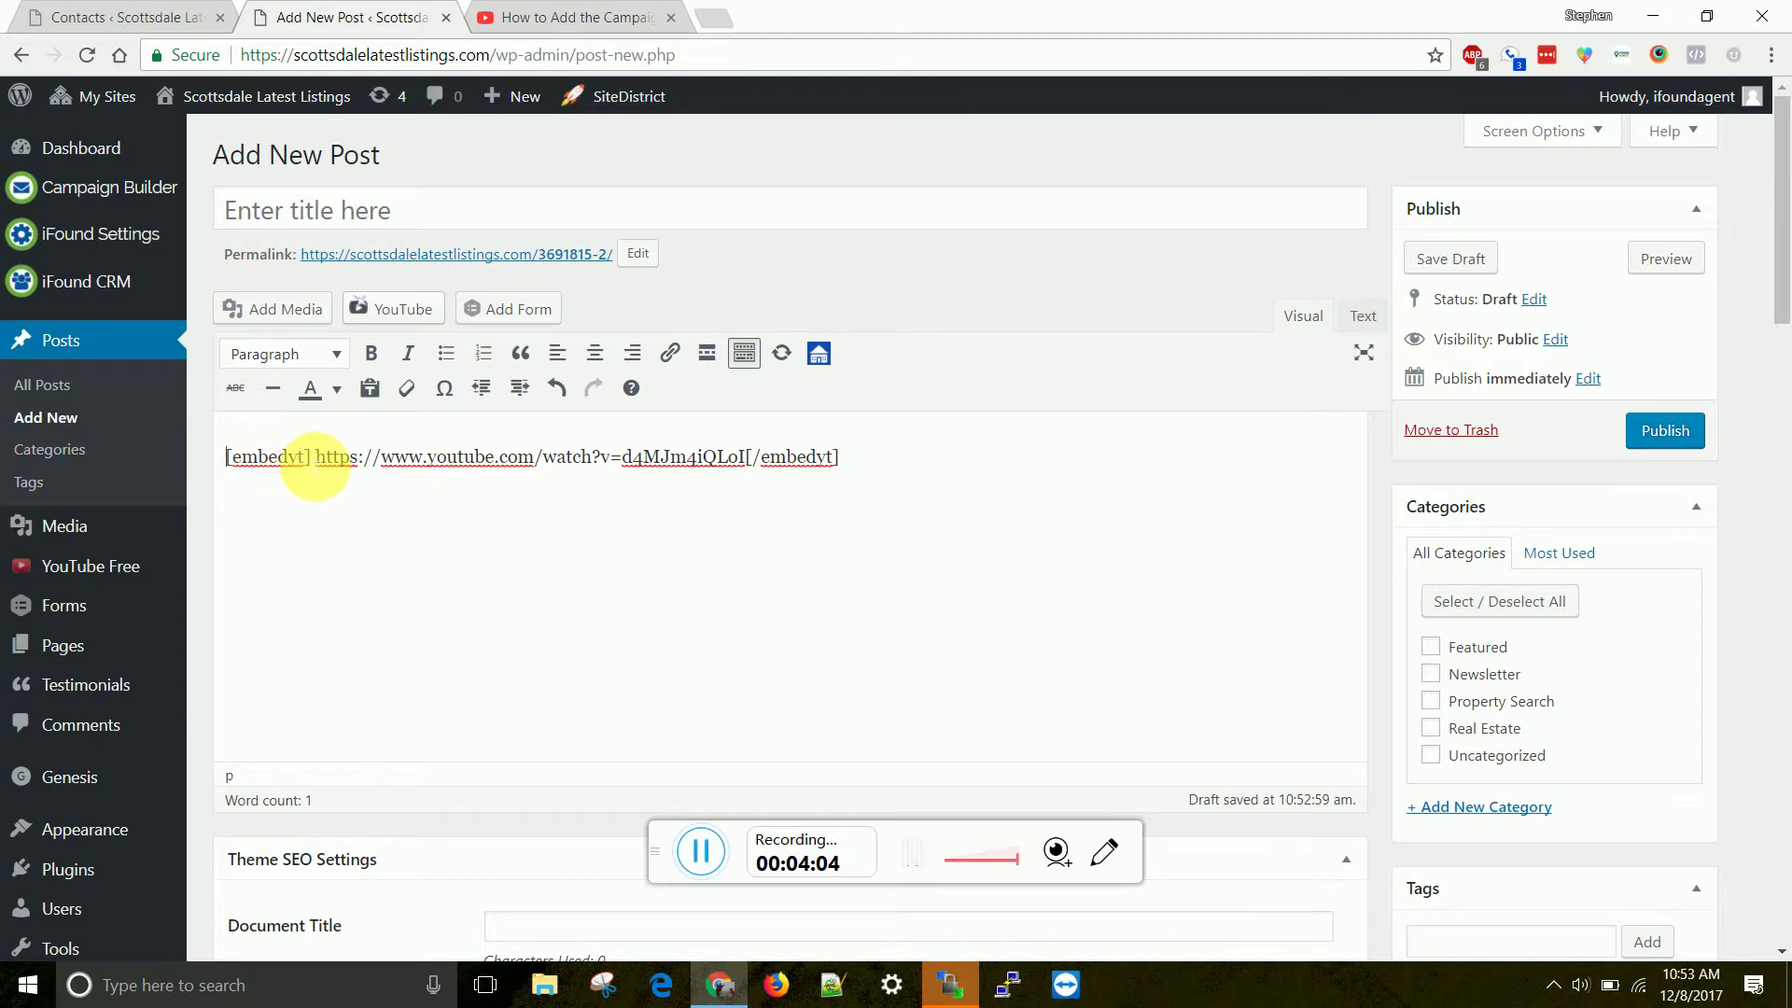
Examine the opening and closing embedyt tags around the video address in the post body
{"action": "left_click_drag", "start_coordinate": [315, 464], "coordinate": [760, 457]}
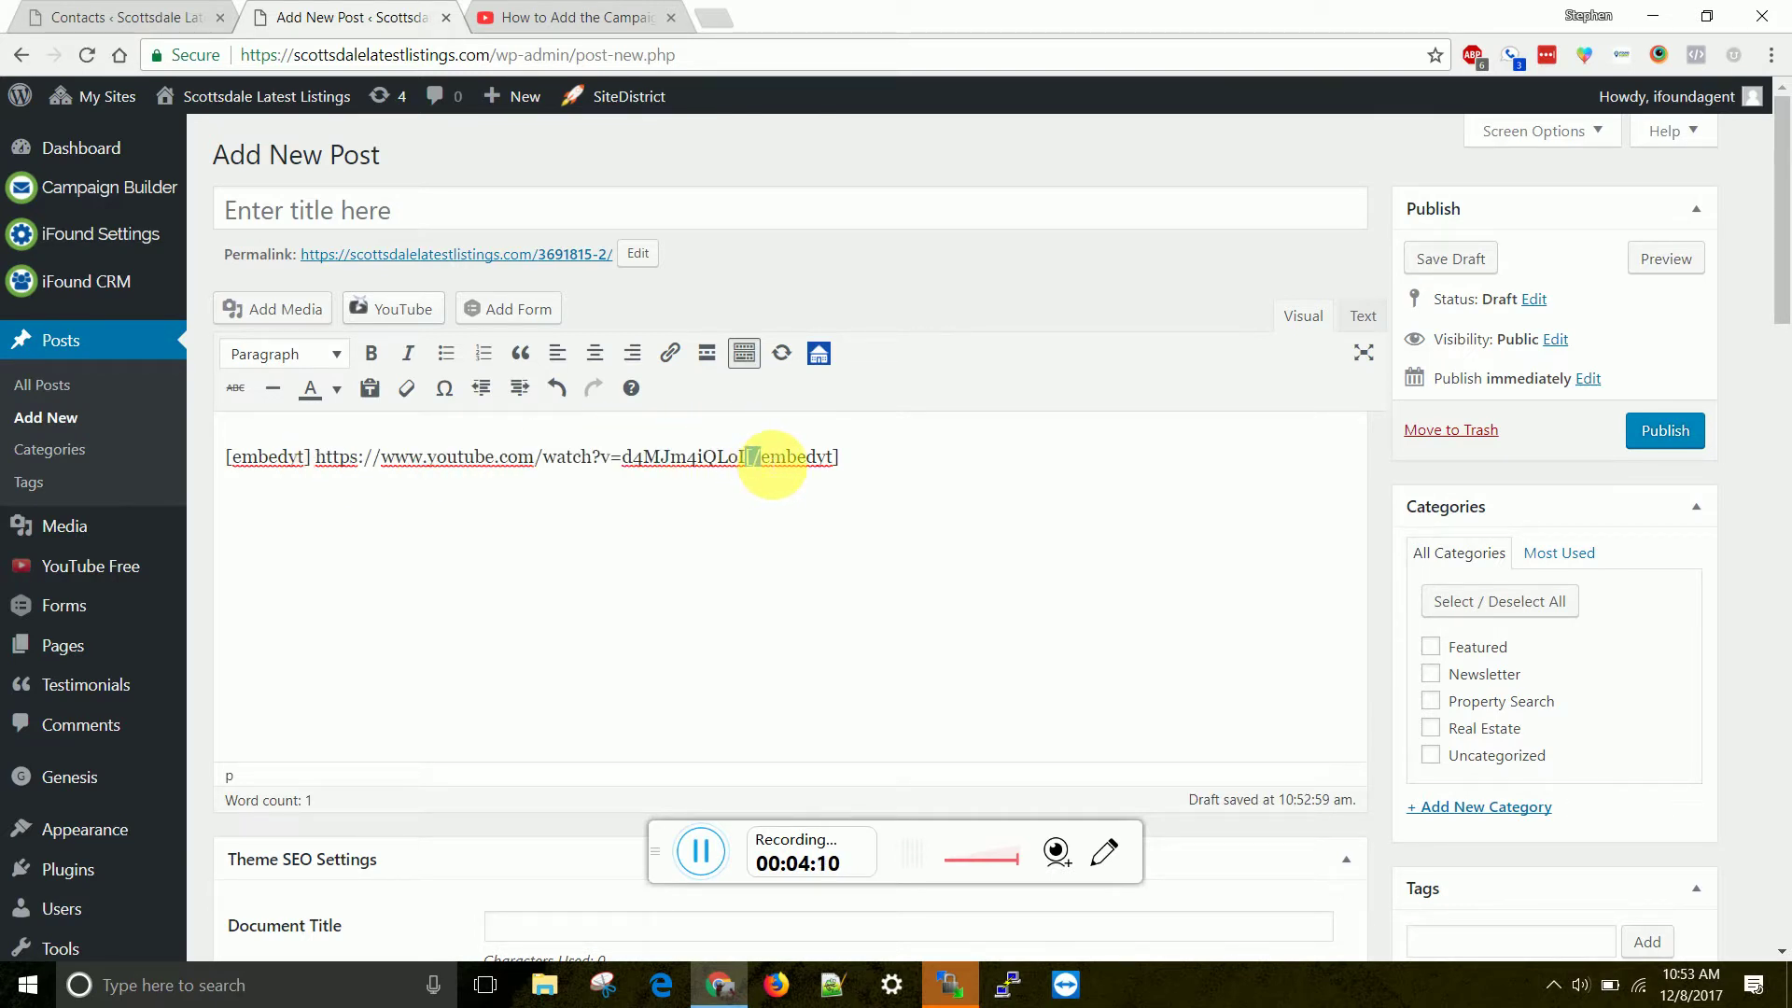
{"action": "left_click", "coordinate": [912, 469]}
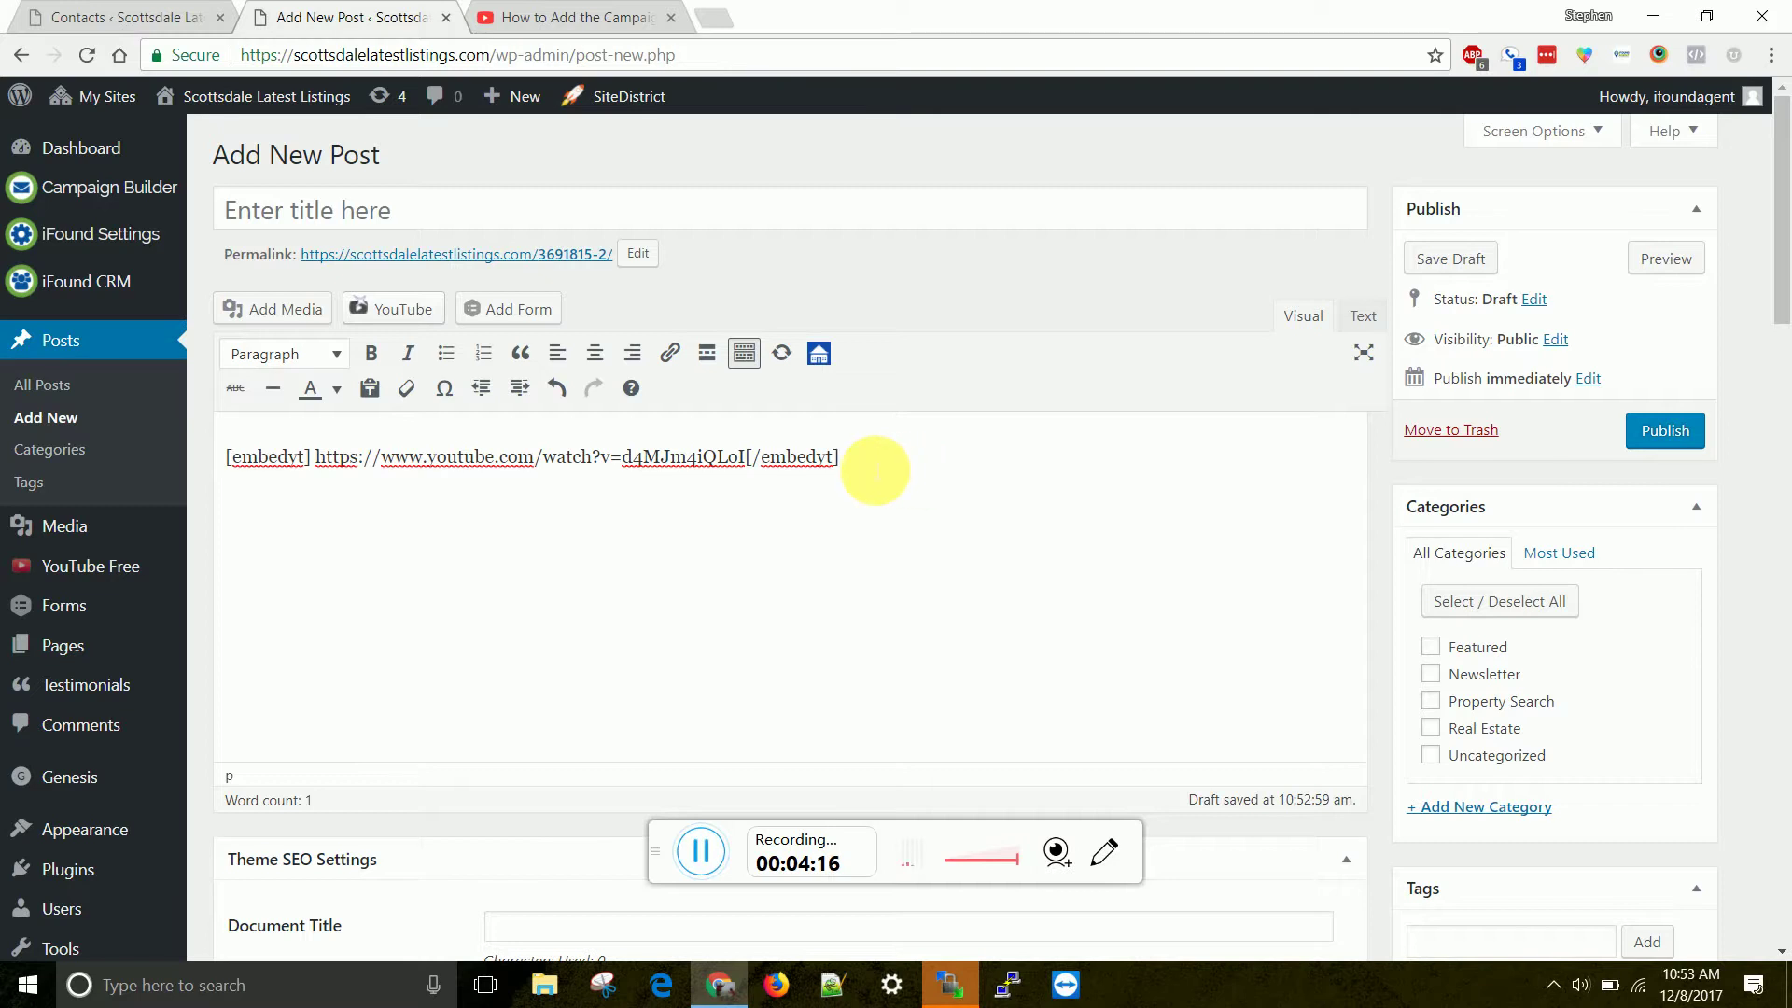
{"action": "left_click_drag", "start_coordinate": [872, 468], "coordinate": [748, 462]}
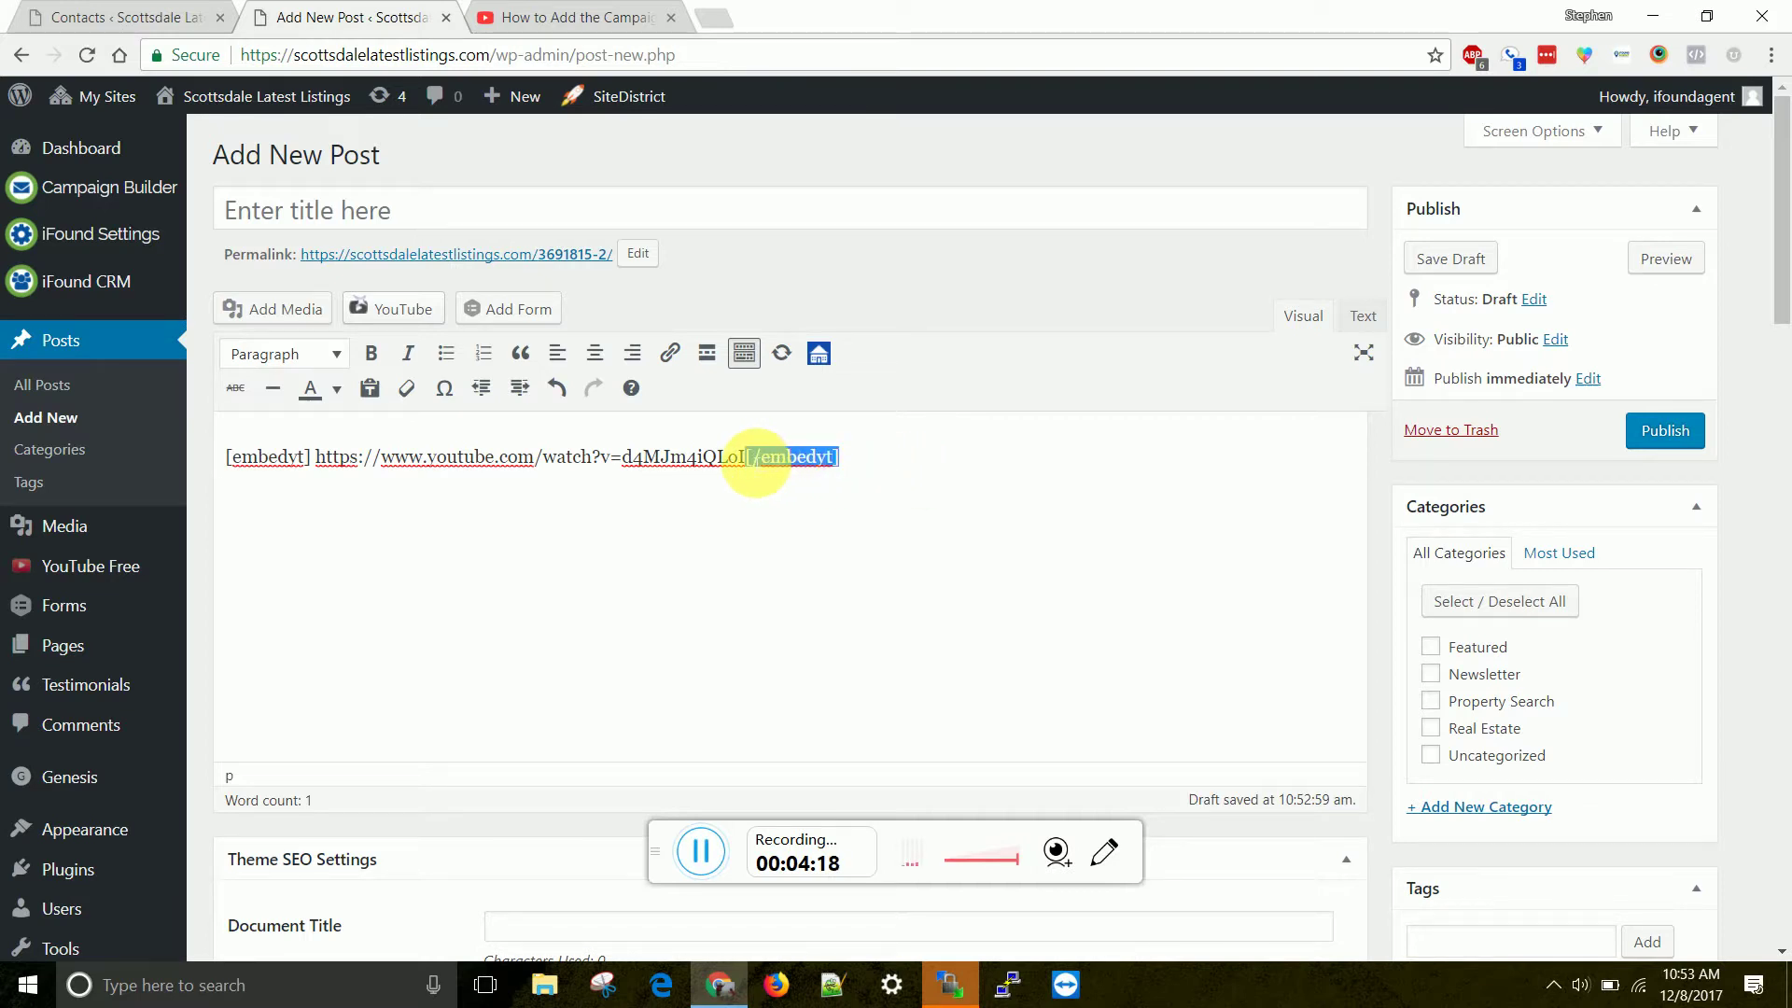
{"action": "left_click", "coordinate": [1030, 483]}
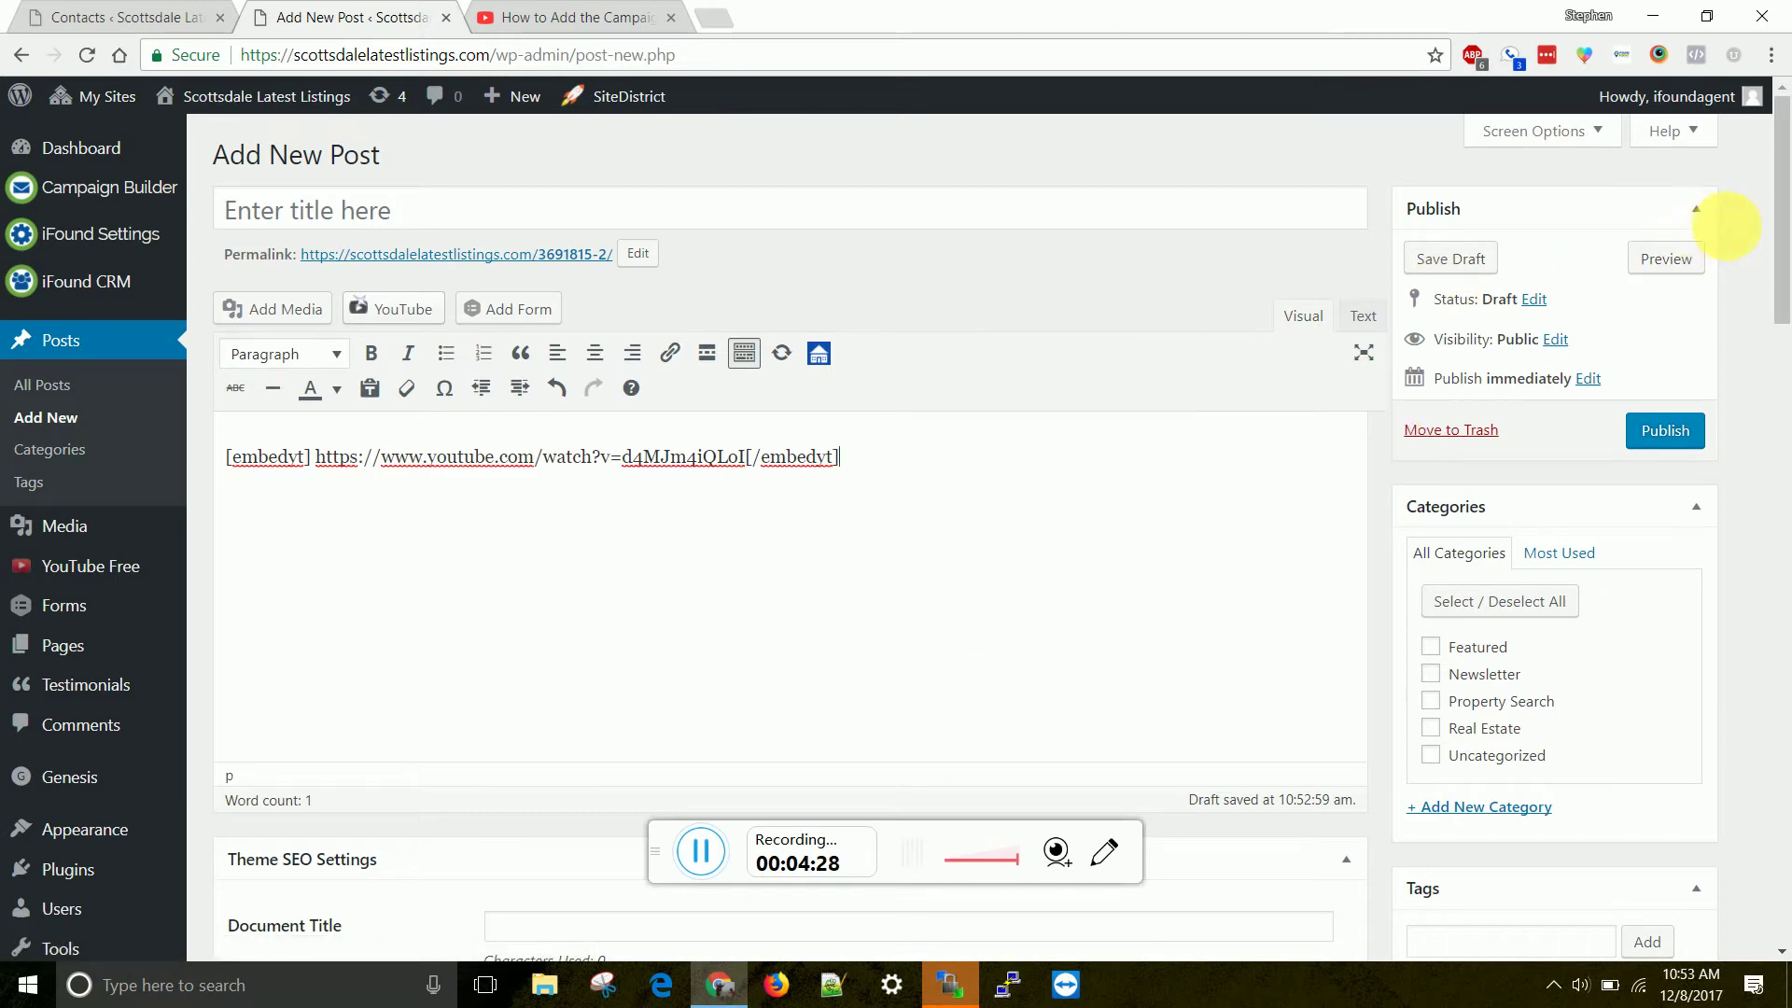
Preview the draft post again and compare the displayed video with the embedyt shortcode in the editor
{"action": "left_click", "coordinate": [1690, 262]}
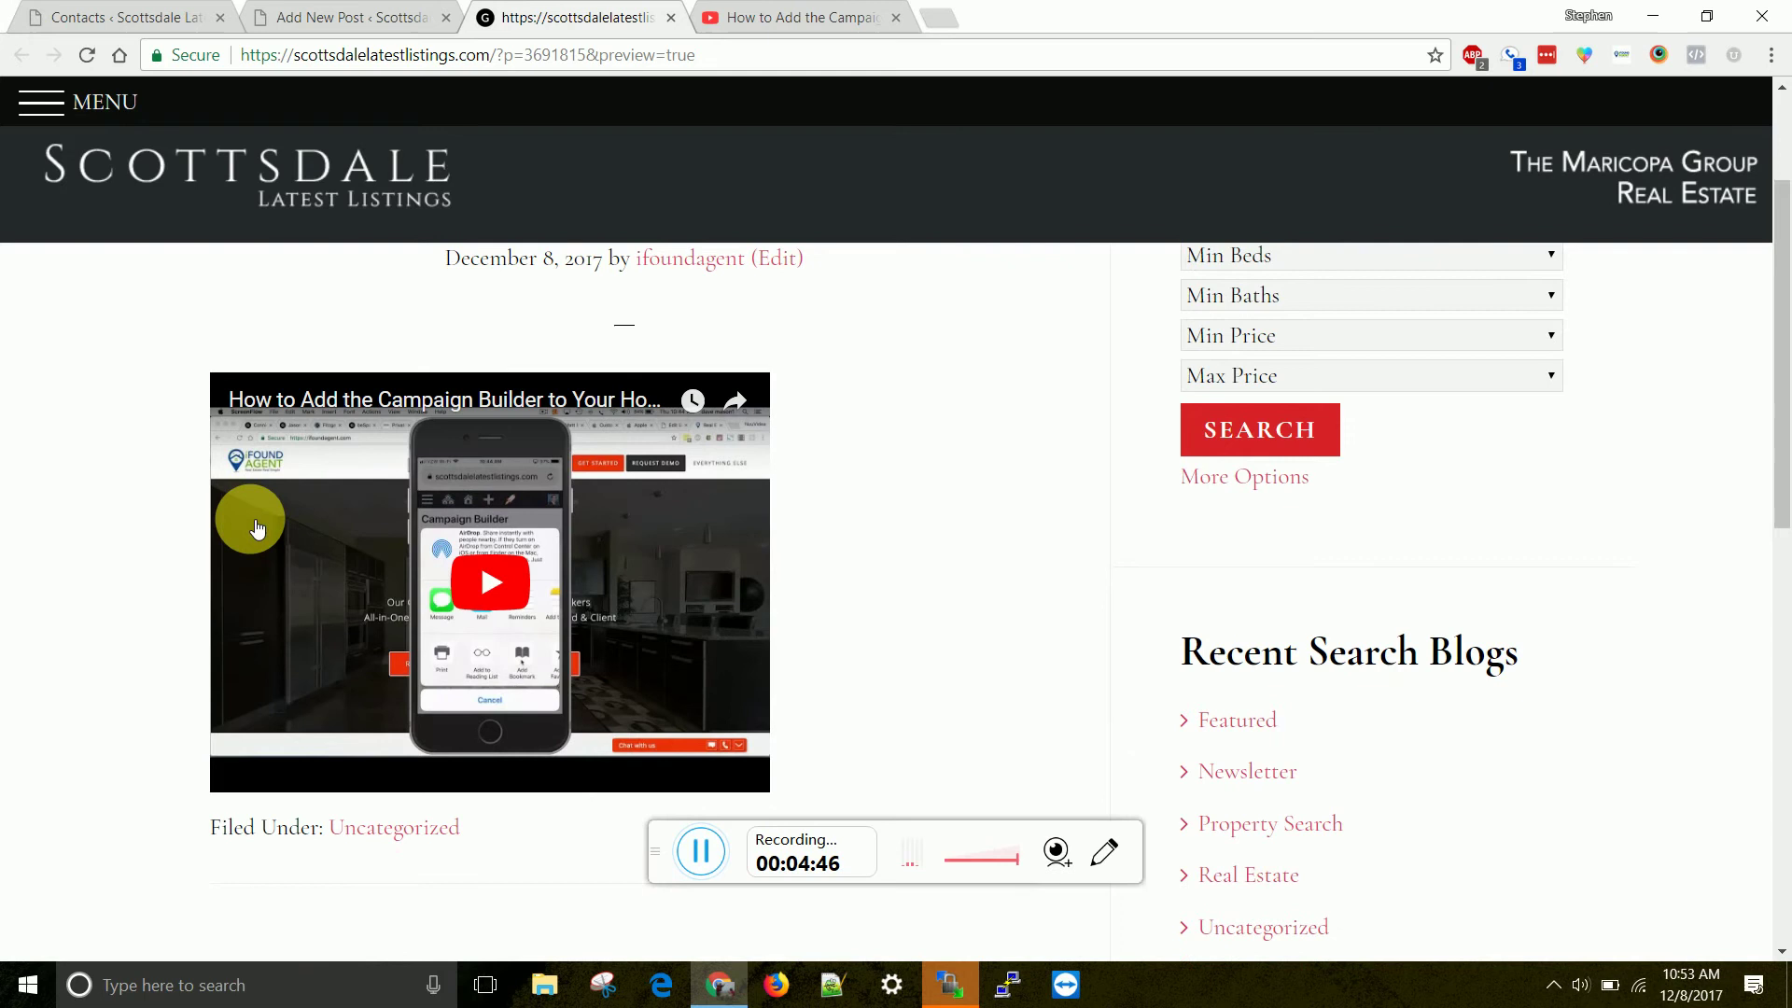
{"action": "left_click", "coordinate": [382, 17]}
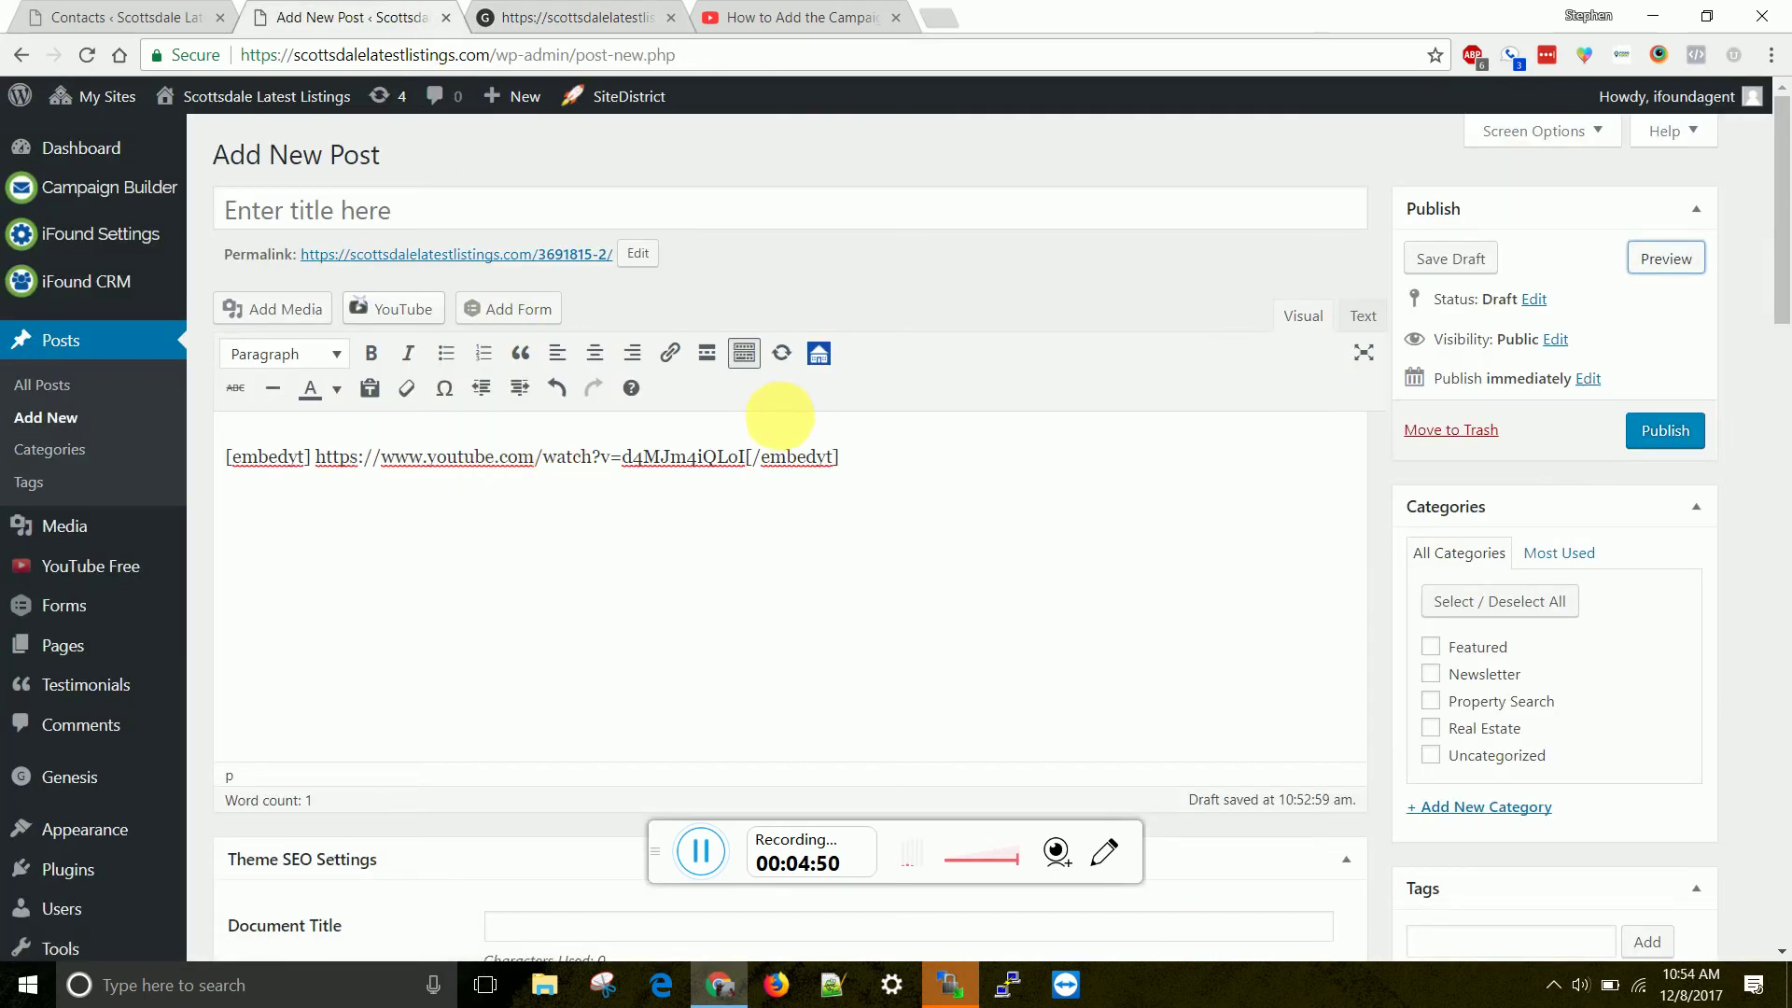
{"action": "left_click", "coordinate": [852, 473]}
{"action": "left_click_drag", "start_coordinate": [852, 474], "coordinate": [230, 516]}
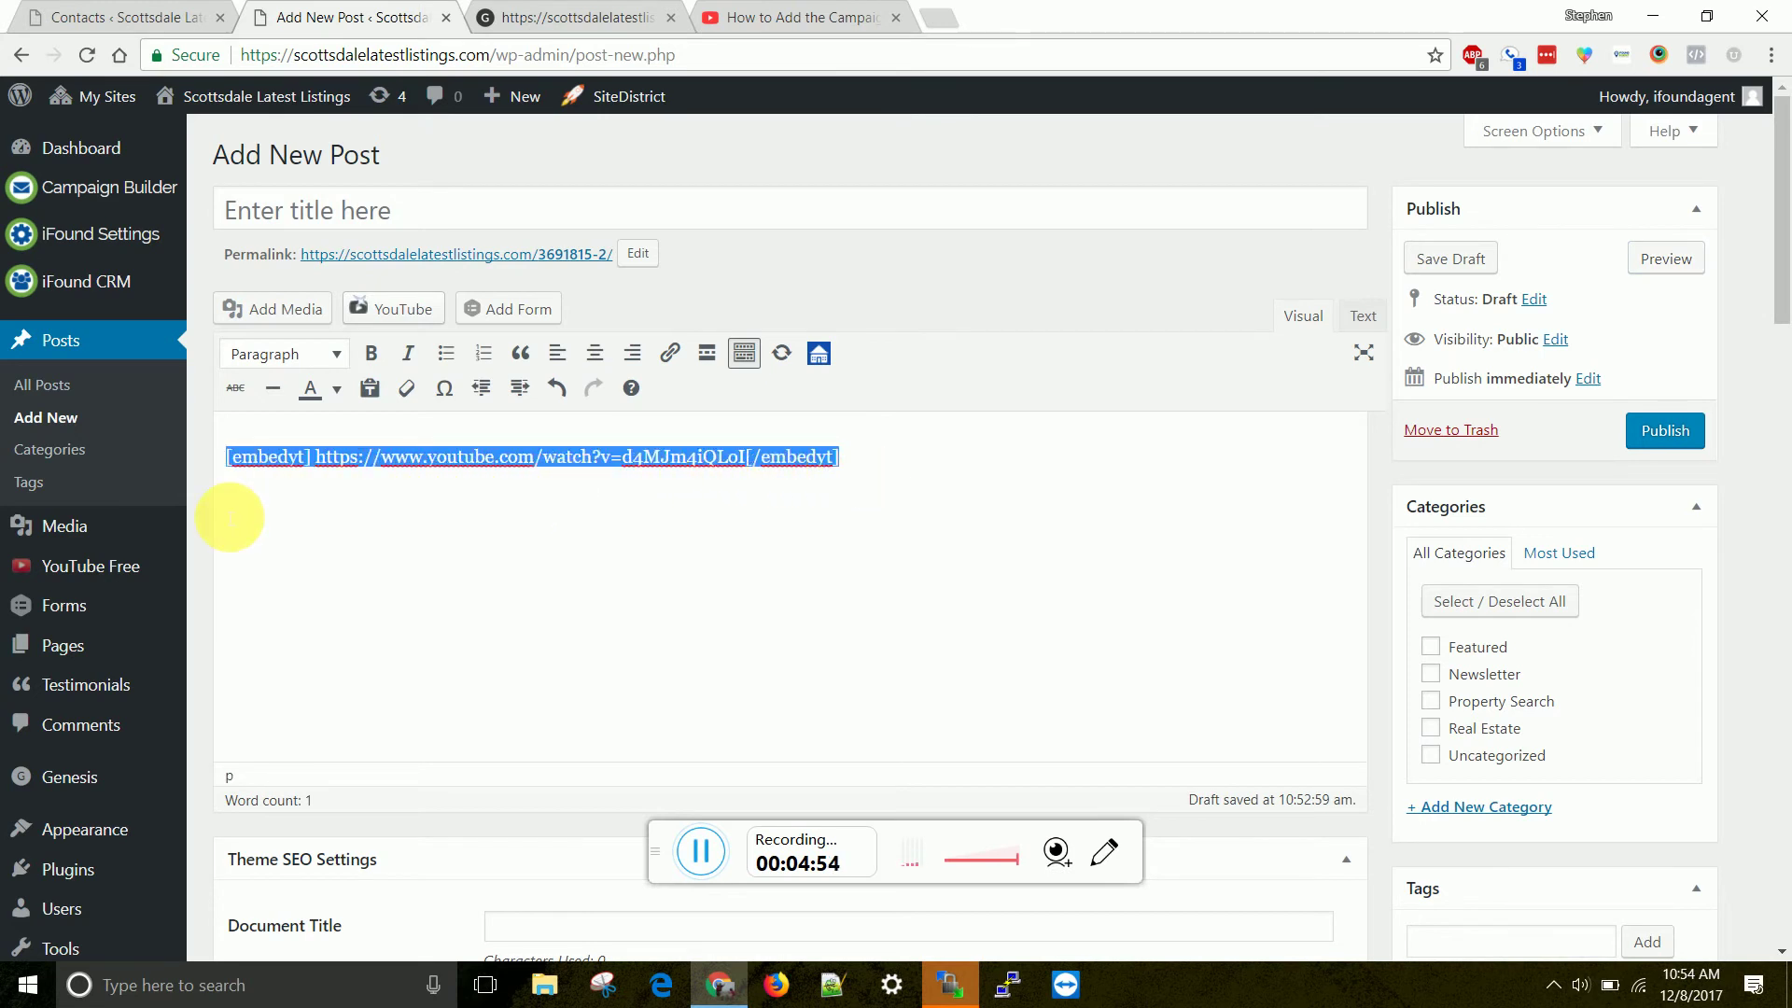
{"action": "left_click", "coordinate": [532, 17]}
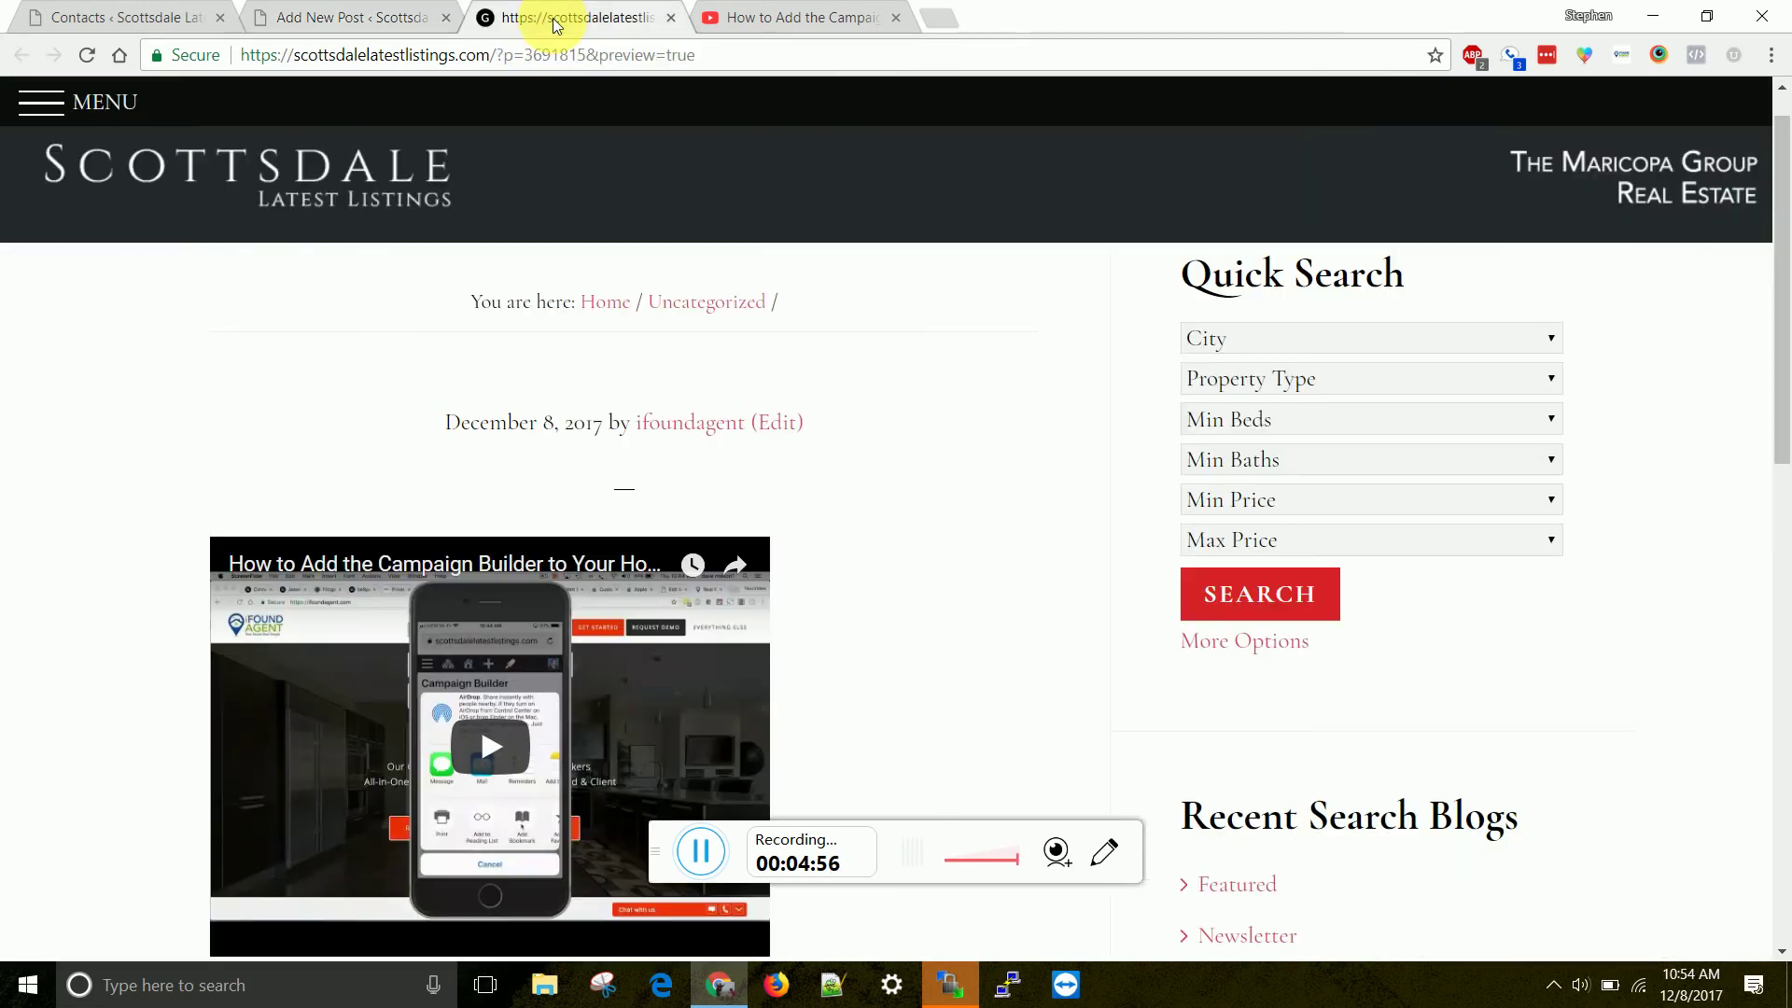
{"action": "left_click", "coordinate": [372, 13]}
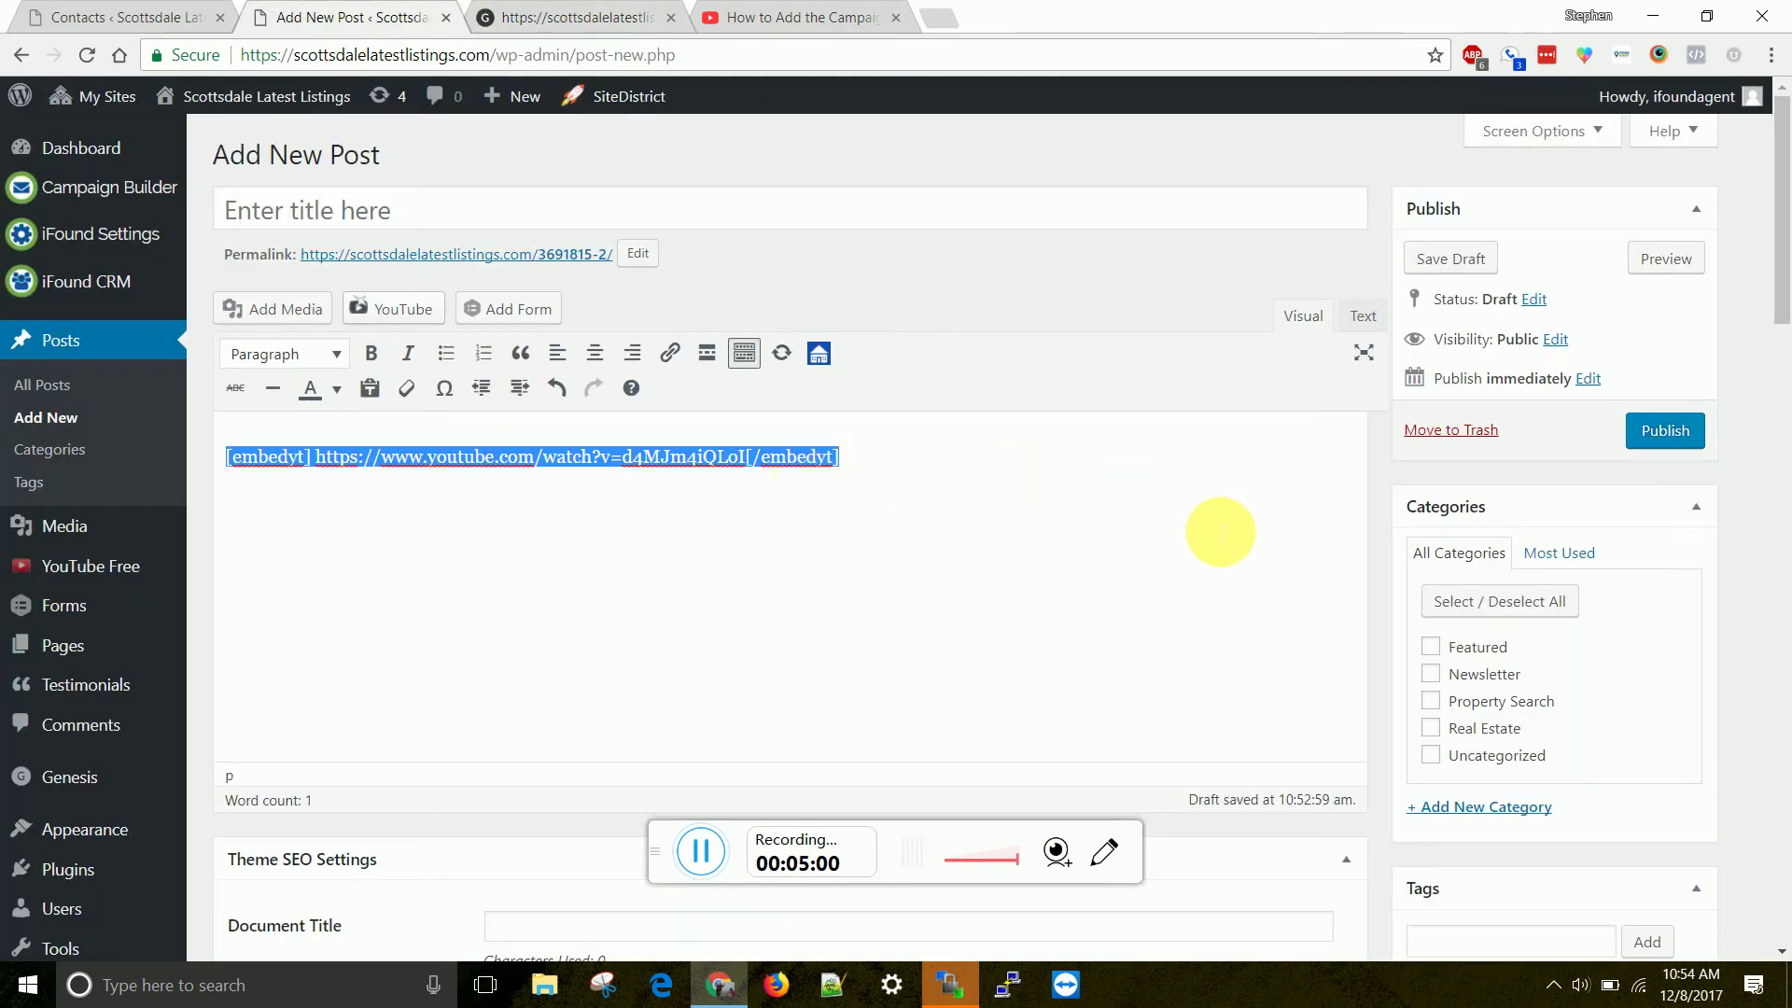